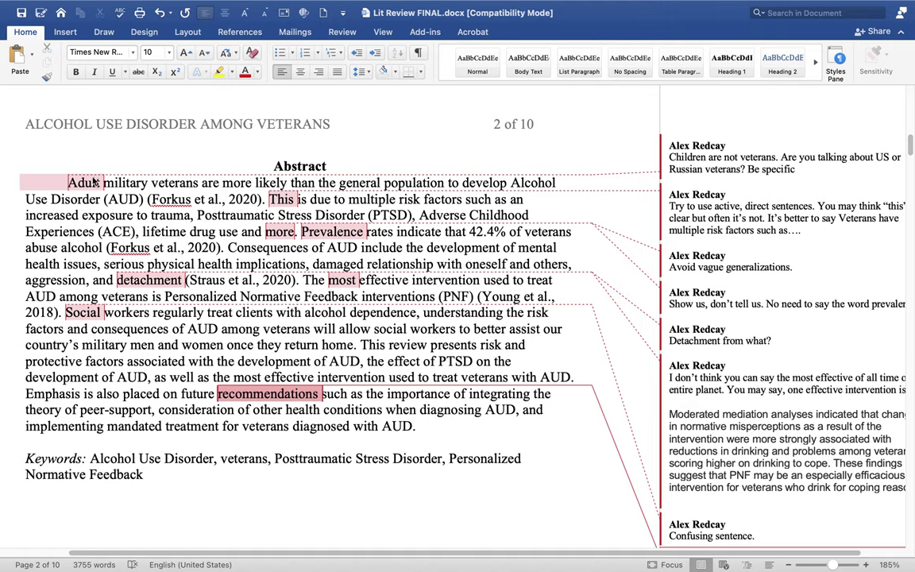
Step: Replace "Adult" at the start of the abstract with "United States (US)", as the attached reviewer comment asks
left_click(98, 184)
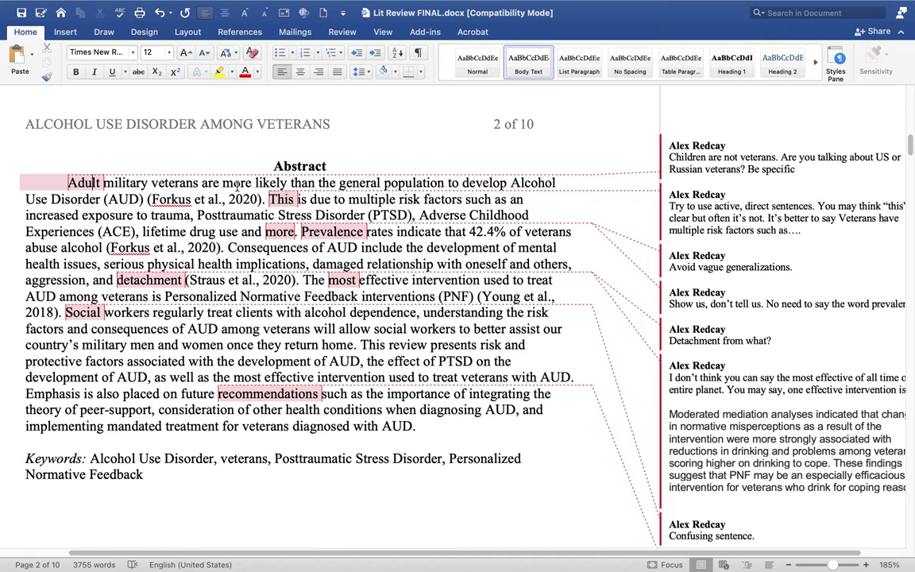
mouse_move(264, 202)
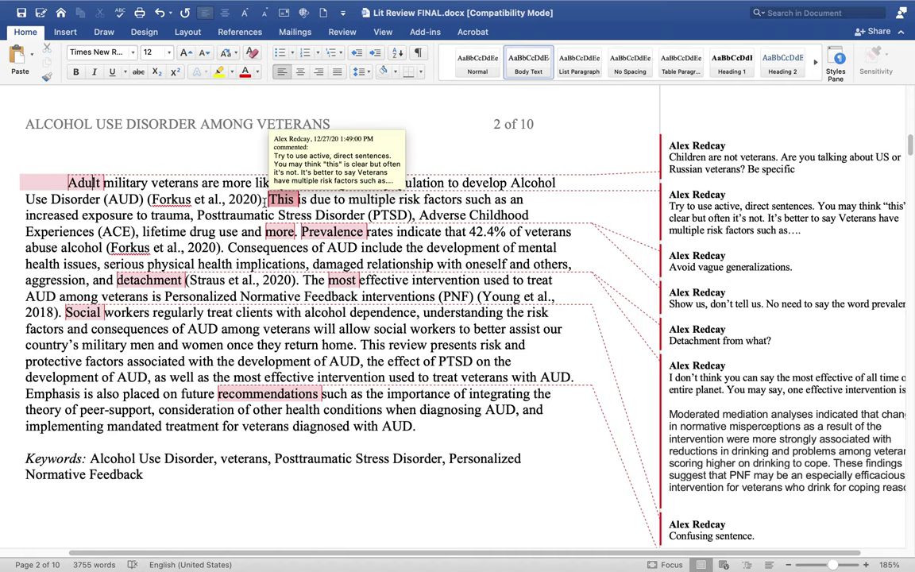
left_click(740, 166)
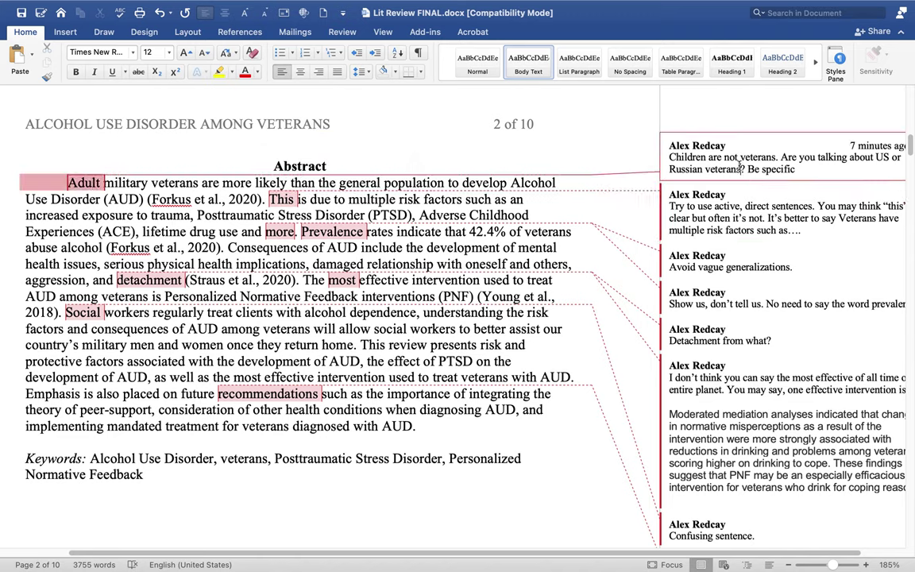
triple_click(791, 163)
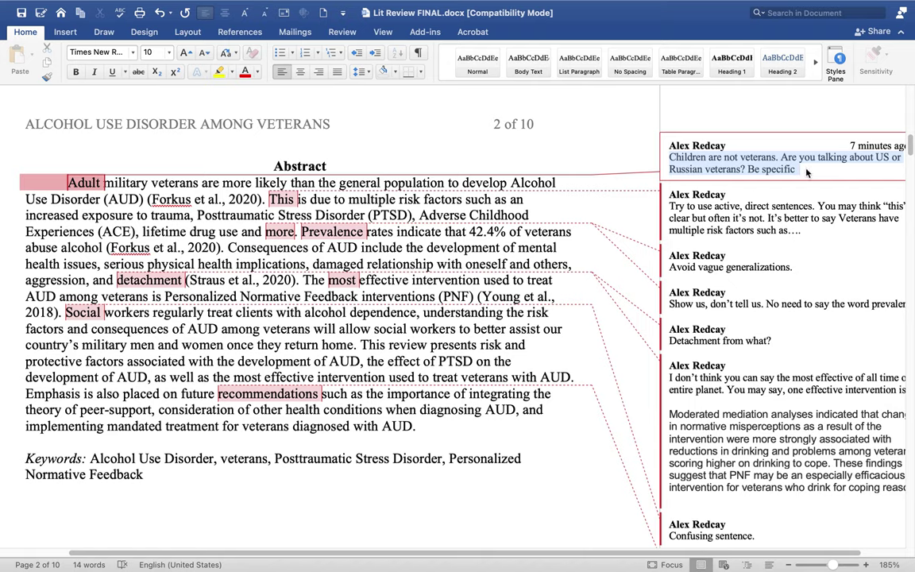
left_click(799, 168)
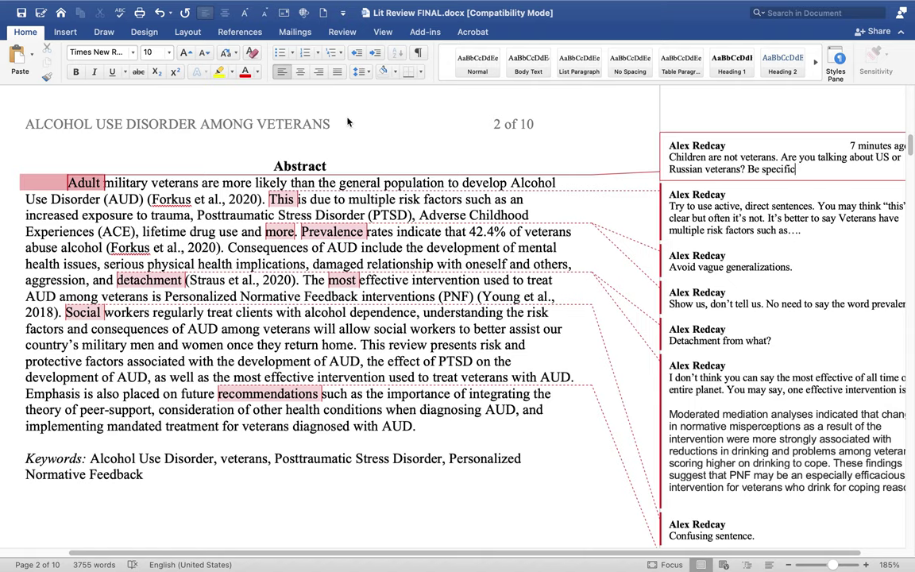
left_click(107, 197)
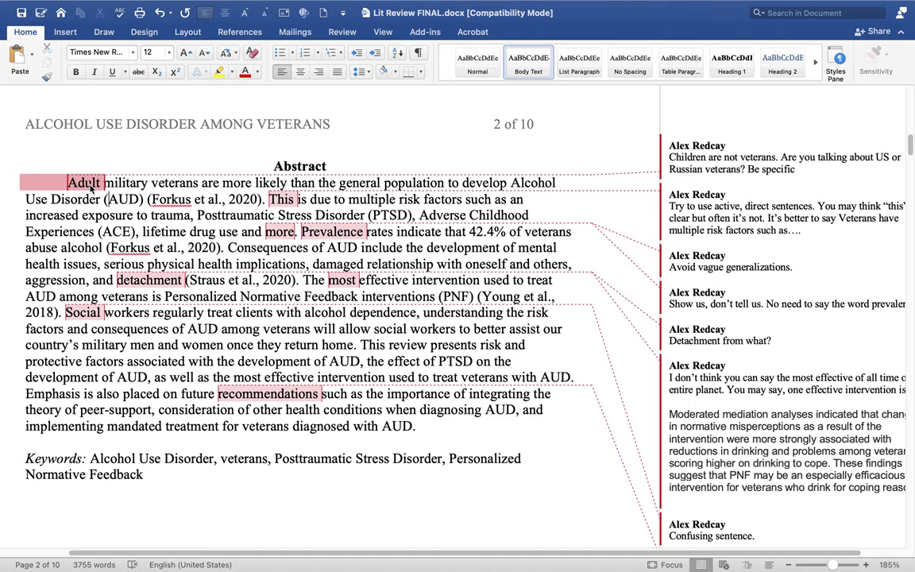
double_click(88, 184)
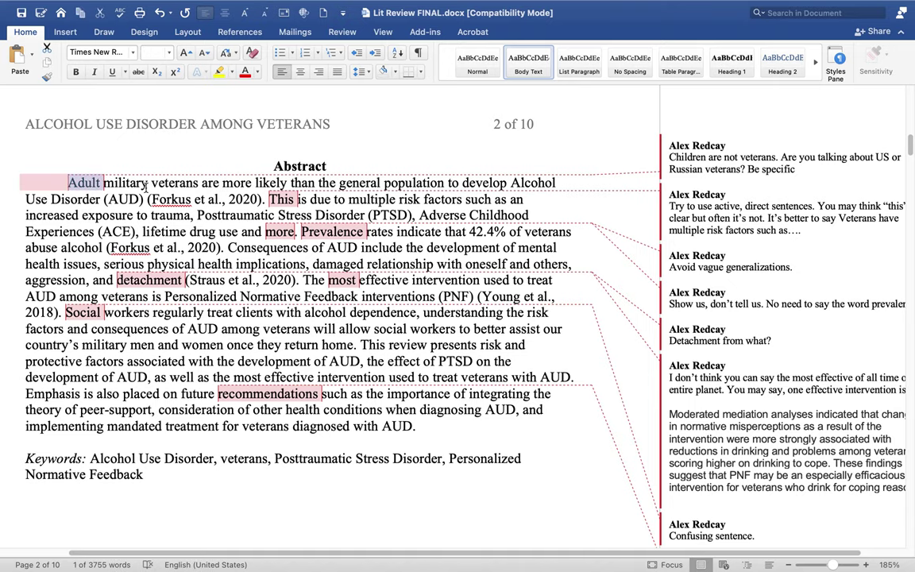
type("United States (US")
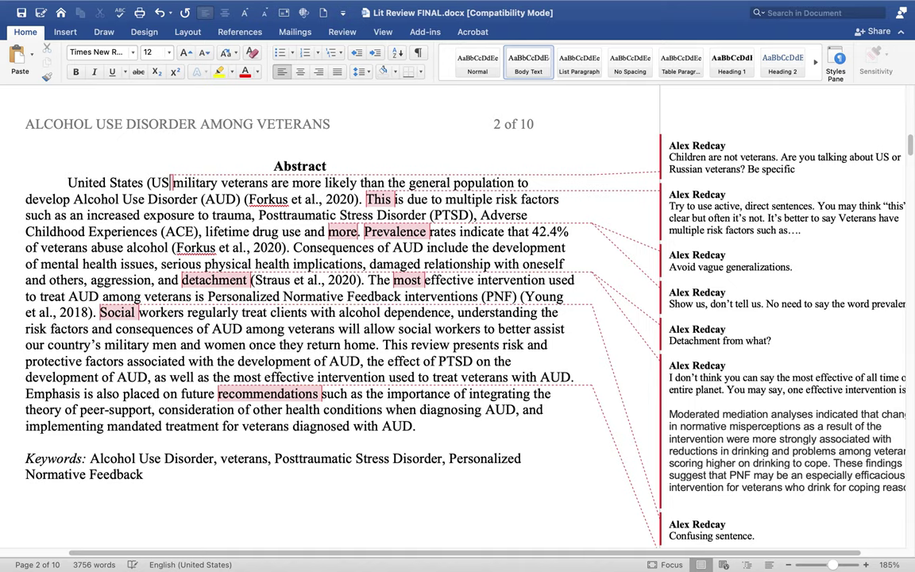
type(")")
Step: Delete the reviewer comment asking whether US or Russian veterans are meant
left_click(691, 161)
right_click(691, 161)
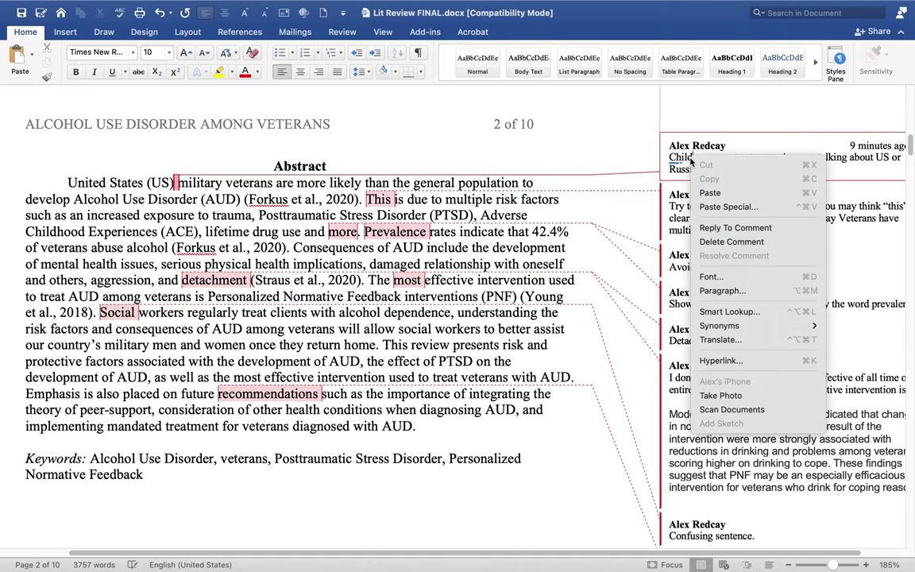
left_click(732, 241)
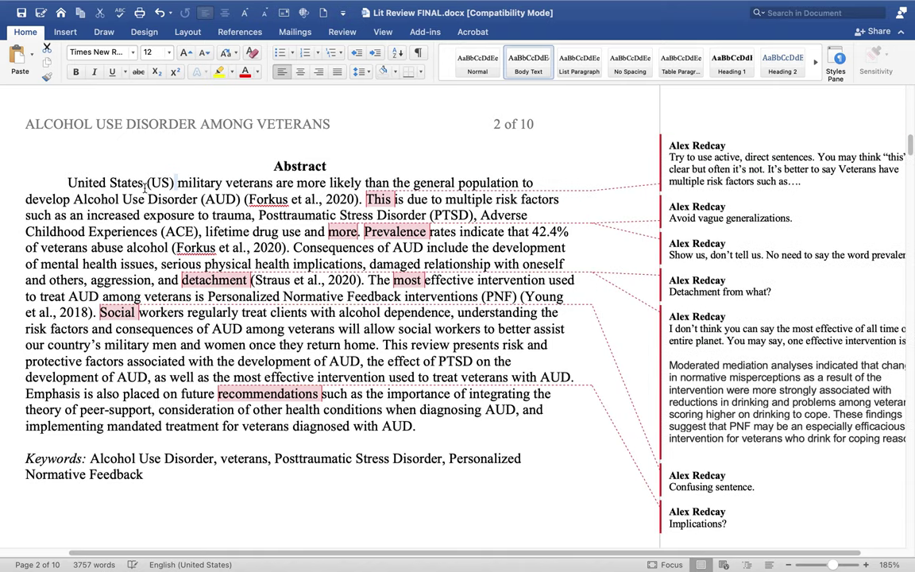
left_click(178, 184)
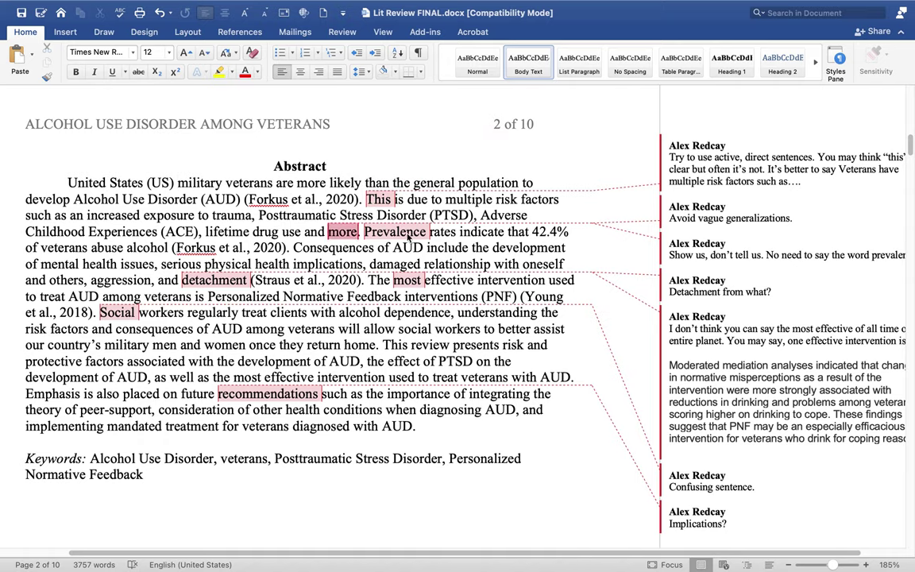
Step: Reword the opening of the abstract's second sentence from "This is due to" to "Veterans have", following the comment on active, direct sentences
left_click(713, 163)
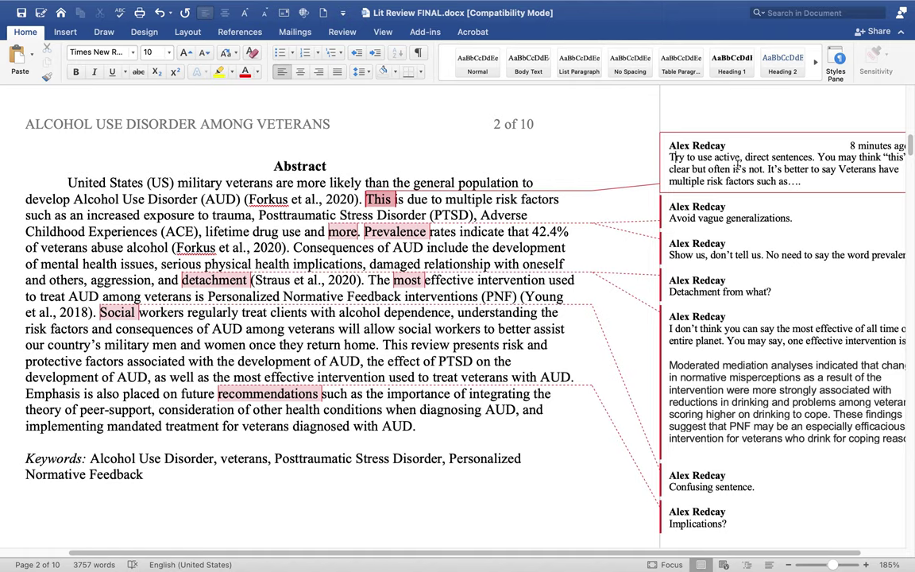
left_click_drag(714, 158, 802, 184)
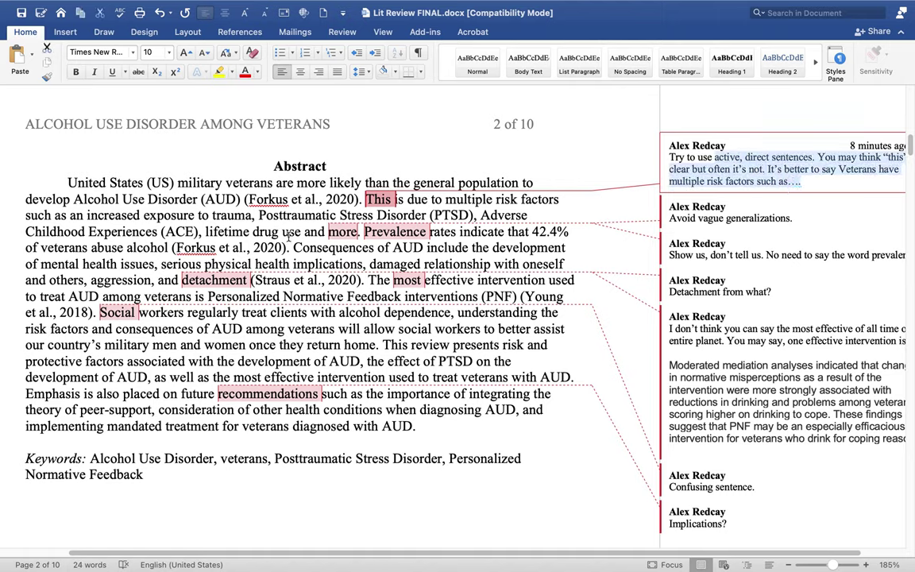
left_click(361, 199)
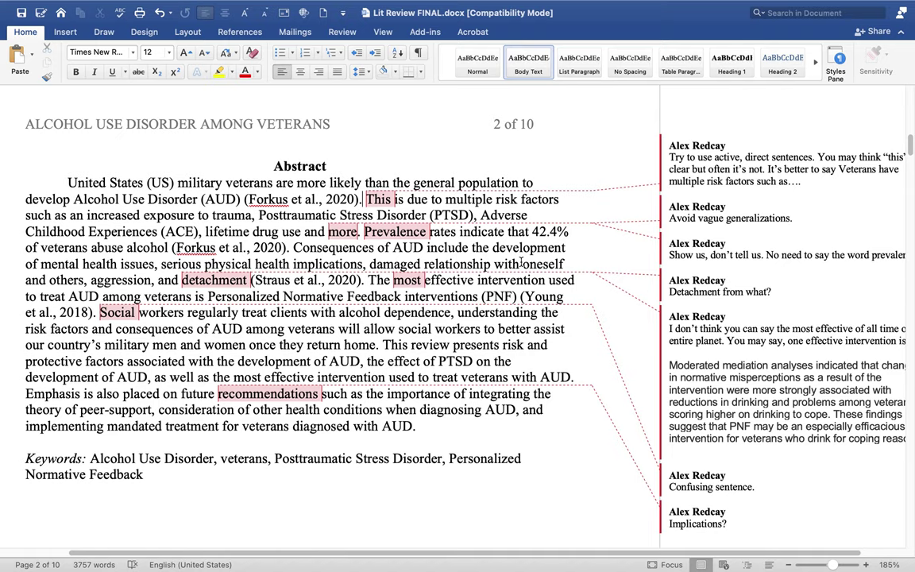
type("Veterans")
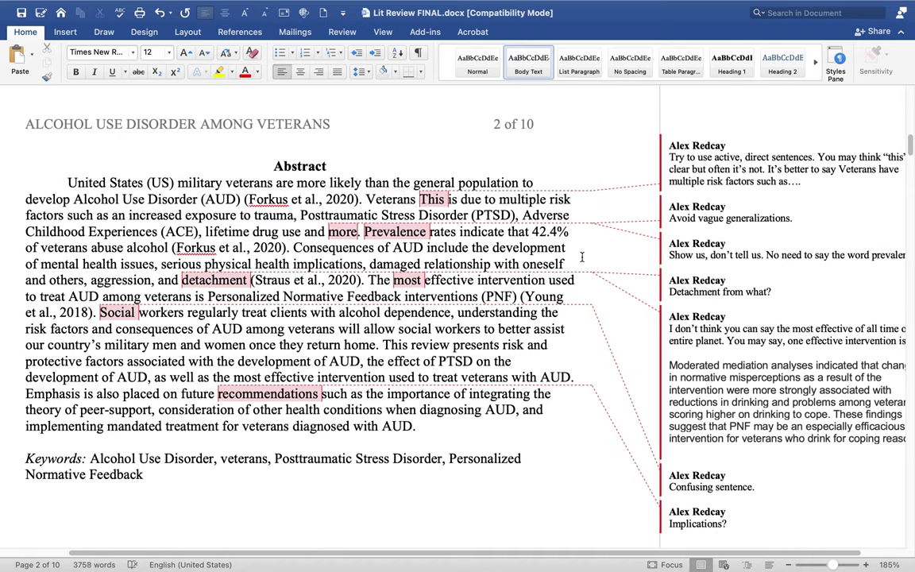
left_click_drag(499, 200, 442, 200)
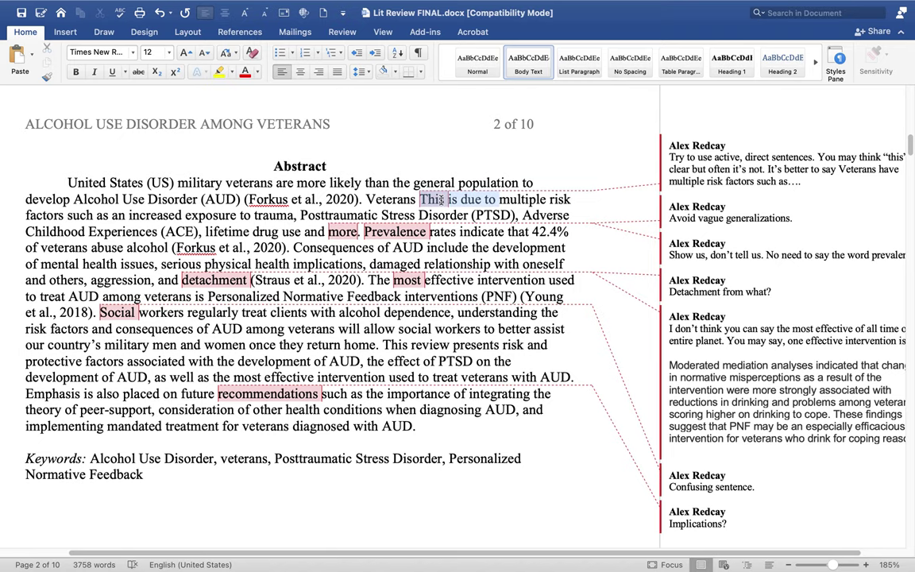
key("BackSpace")
type("have")
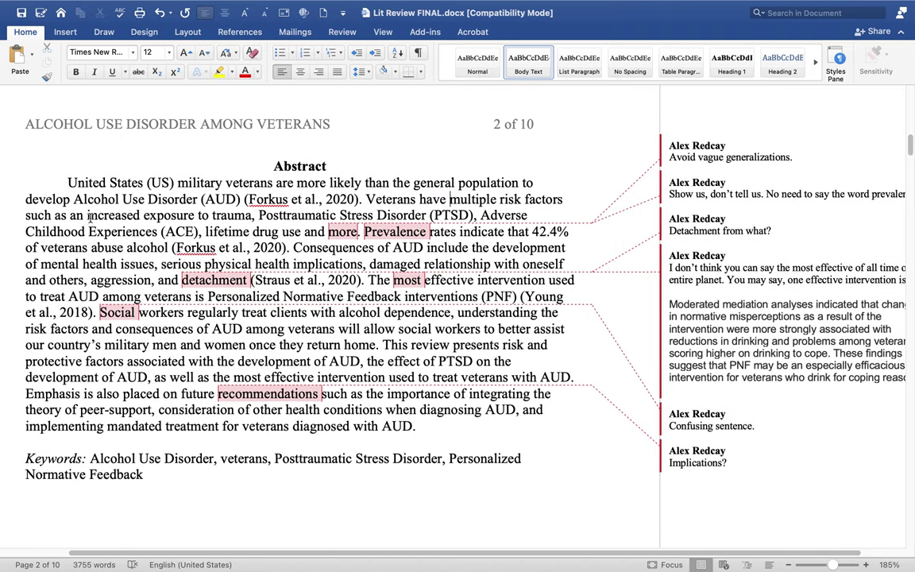
Step: Check the list of risk factors and delete the "Avoid vague generalizations." comment attached to "more"
left_click_drag(156, 216, 359, 228)
left_click(276, 215)
double_click(276, 215)
left_click(339, 231)
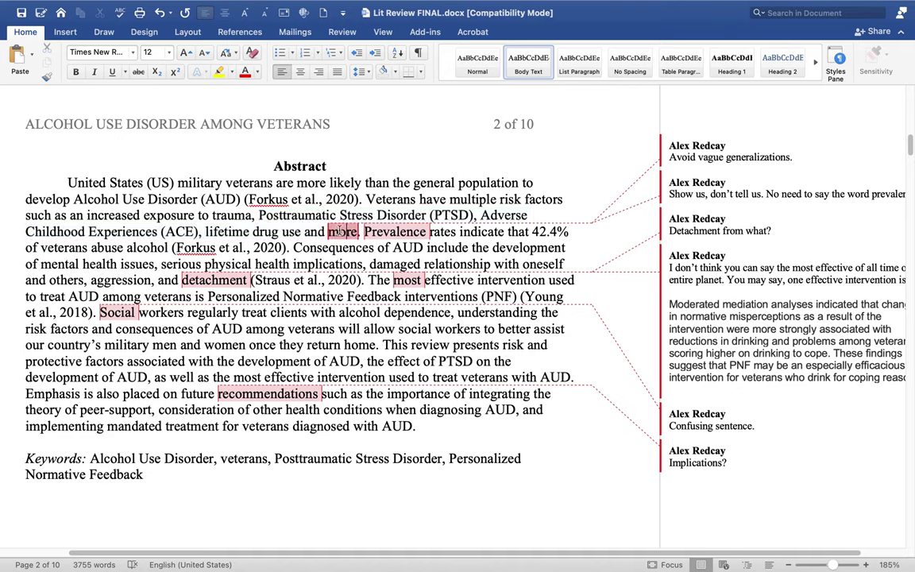
right_click(719, 157)
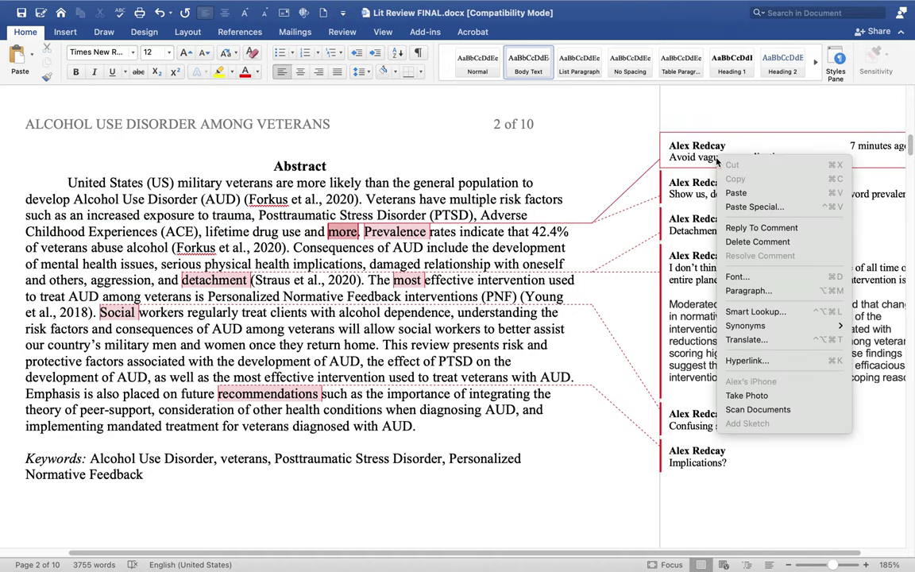
left_click(757, 241)
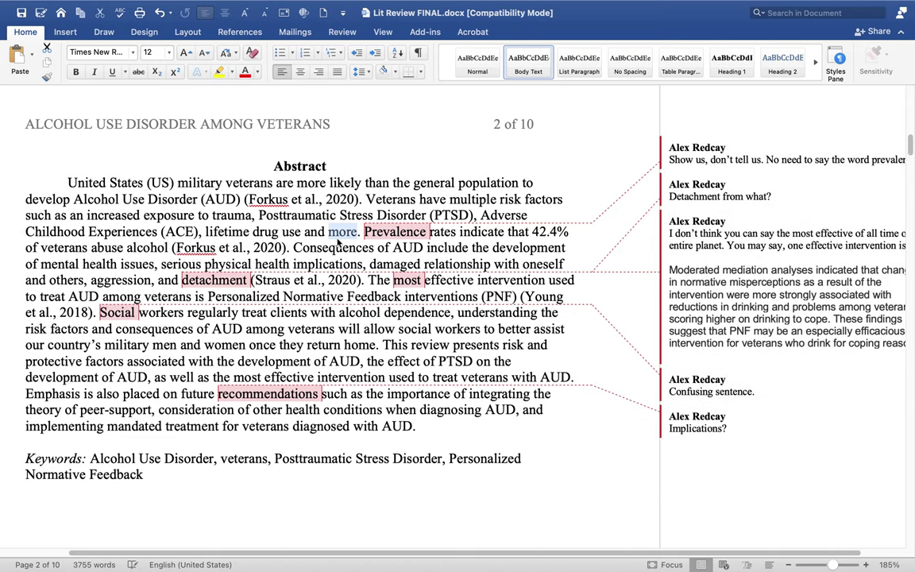
Step: Remove "and more" from the end of the risk-factor list so the sentence ends with "lifetime drug use."
key("BackSpace")
key("BackSpace")
key("BackSpace")
key("BackSpace")
key("BackSpace")
key("BackSpace")
key("BackSpace")
key("BackSpace")
key("BackSpace")
key("BackSpace")
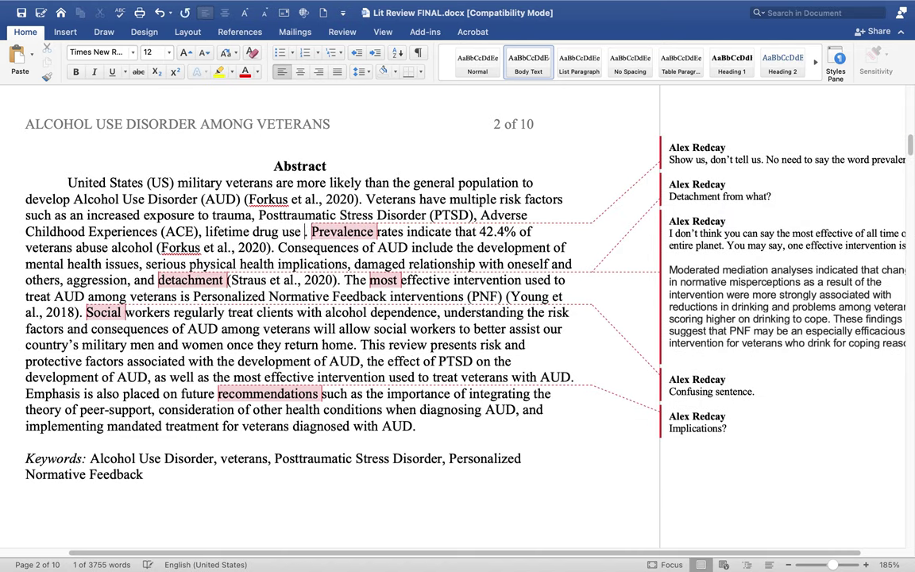
type(".")
Step: Insert "and an increase" before "lifetime drug use" in the risk-factor sentence
left_click(206, 231)
type("and ")
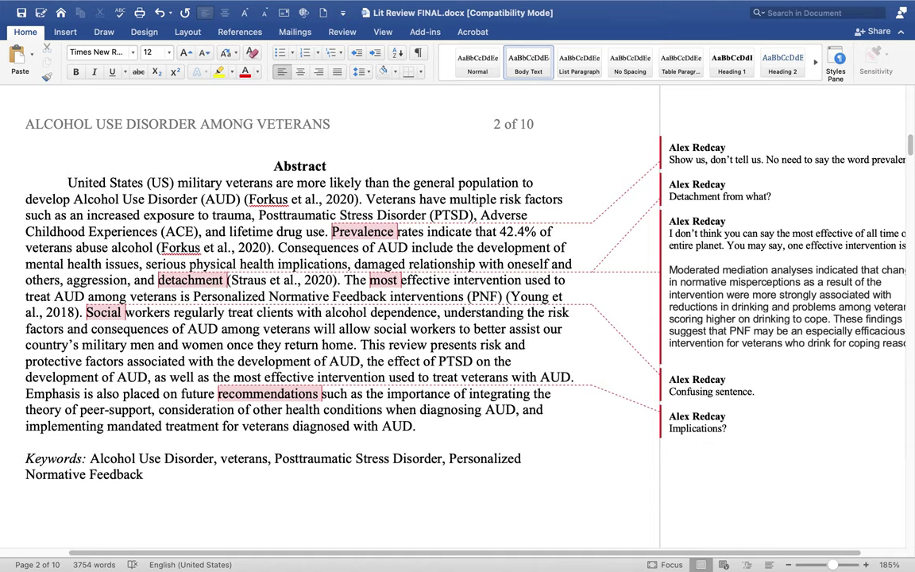
type("an increa")
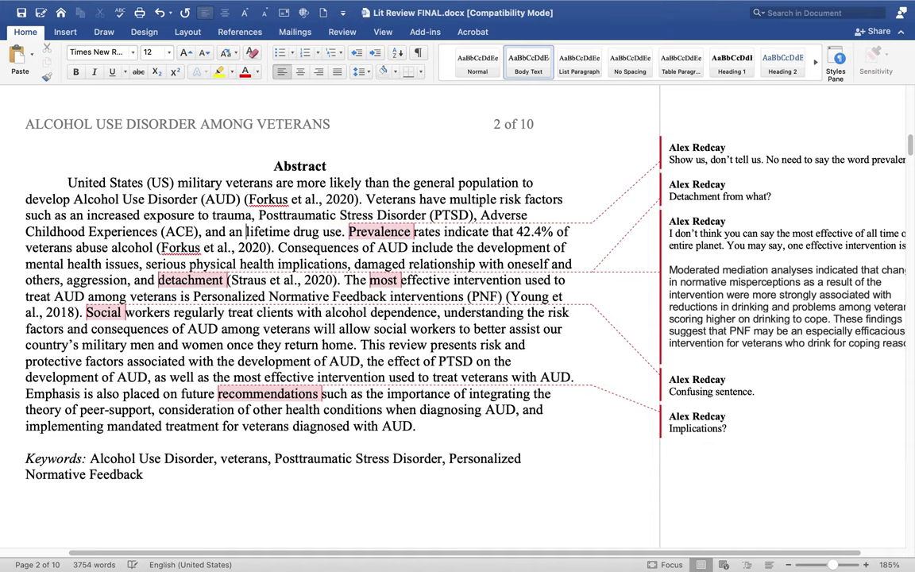
type("se")
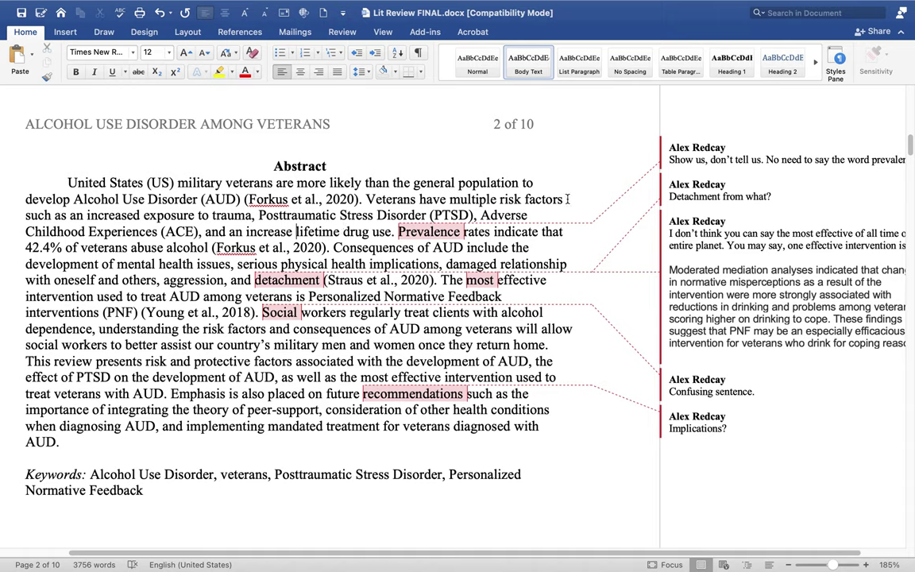
left_click_drag(134, 214, 384, 236)
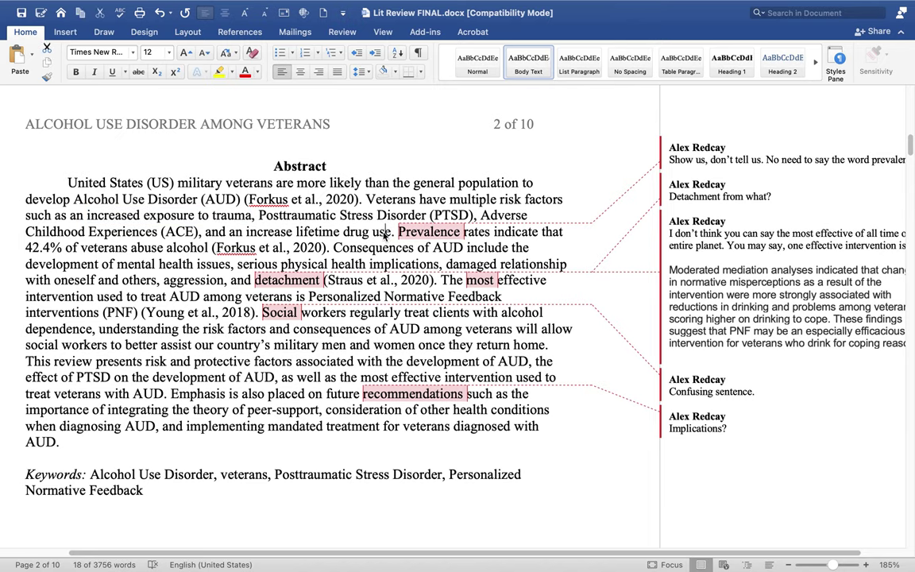
Step: Insert "Two out of five" before "42.4%" in the prevalence sentence, following the "Show us, don't tell us" comment
left_click(421, 231)
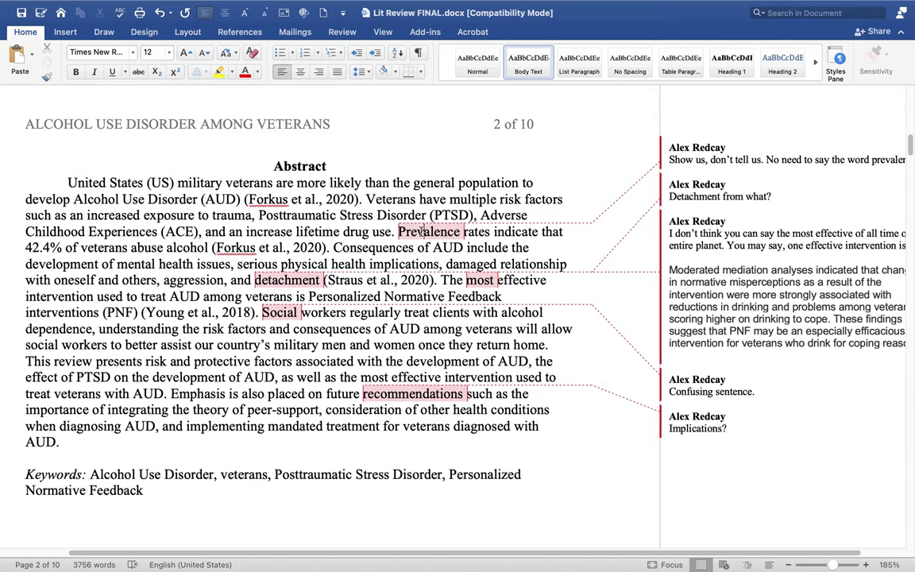
left_click(421, 233)
mouse_move(421, 235)
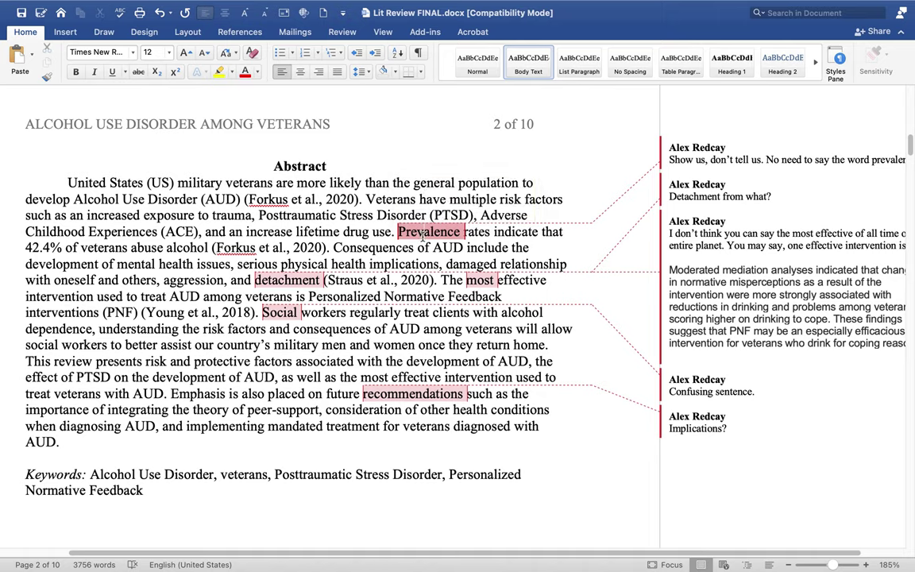
left_click(688, 157)
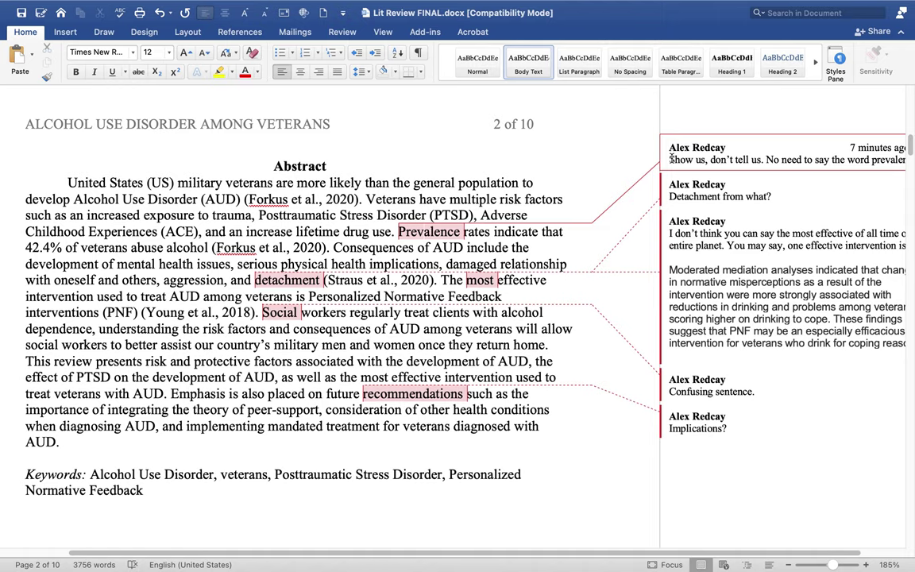
left_click_drag(671, 158, 879, 159)
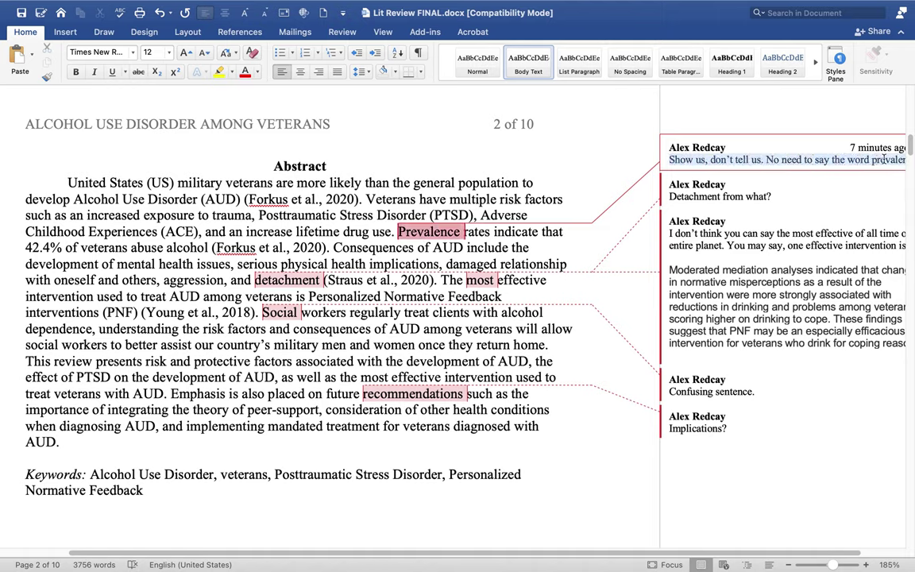
left_click(244, 197)
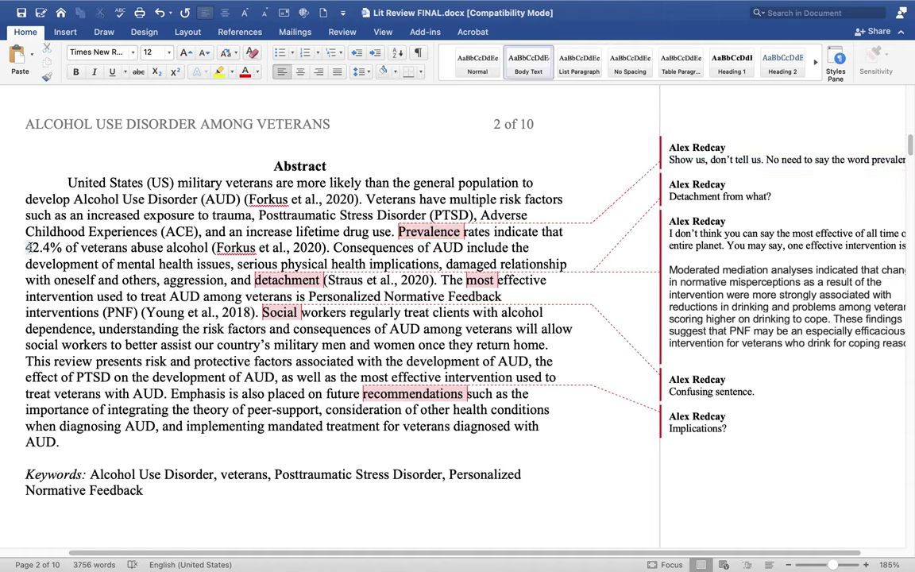
left_click_drag(27, 247, 61, 248)
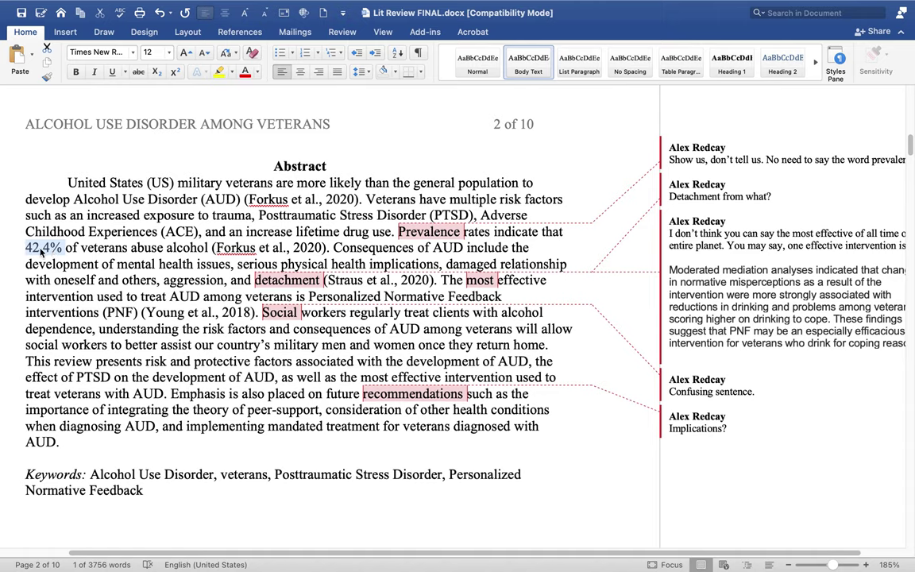
left_click(24, 248)
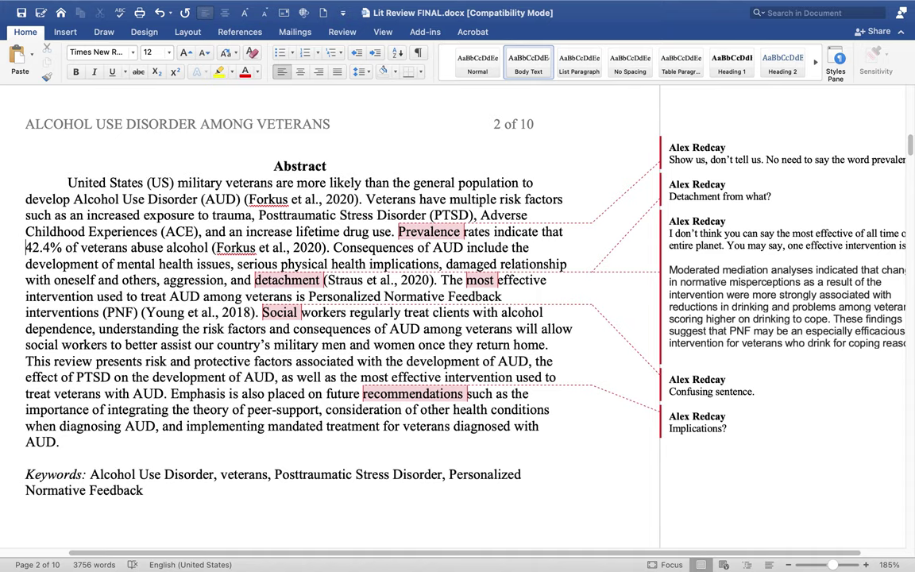
type("Two ou")
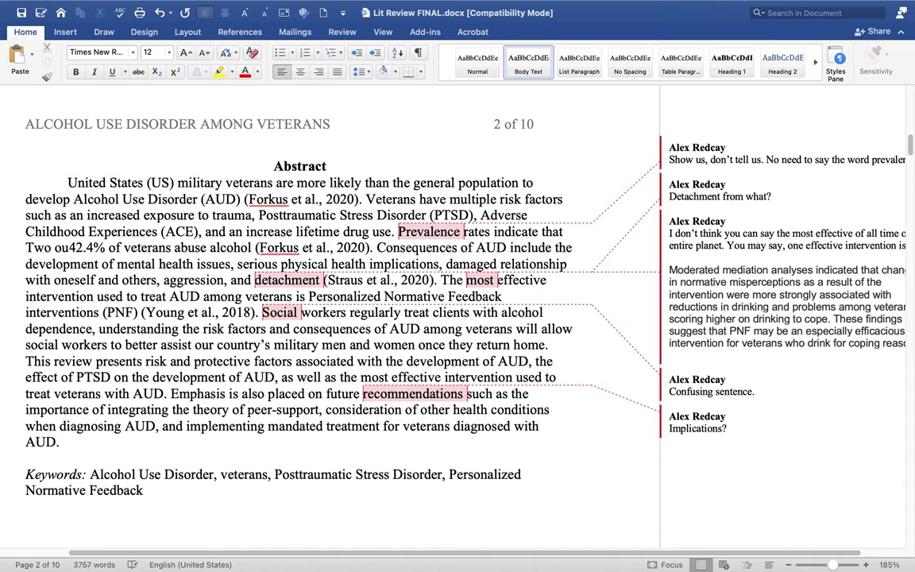
type("t of five ")
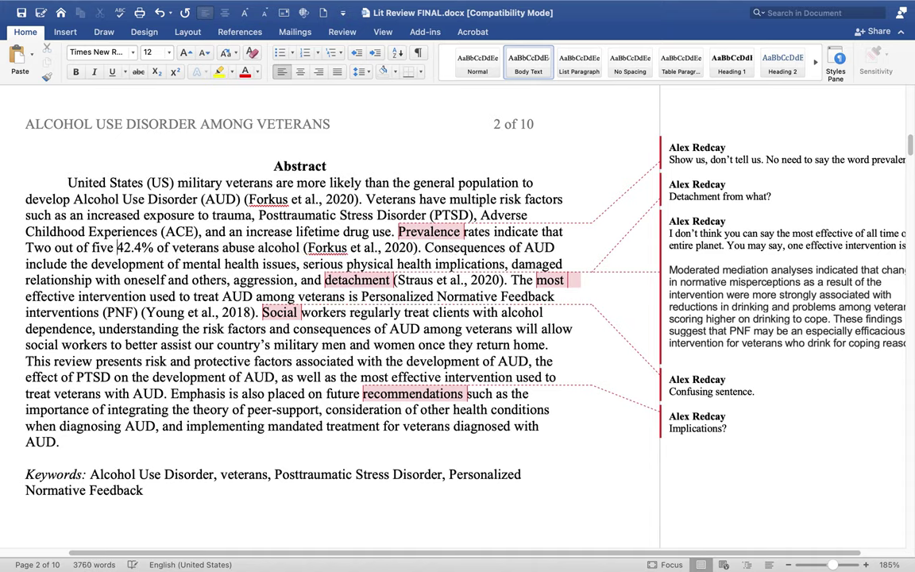
Step: Enclose "42.4%" in parentheses and remove the "of" before "veterans abuse alcohol."
type("(")
key("Right")
key("Right")
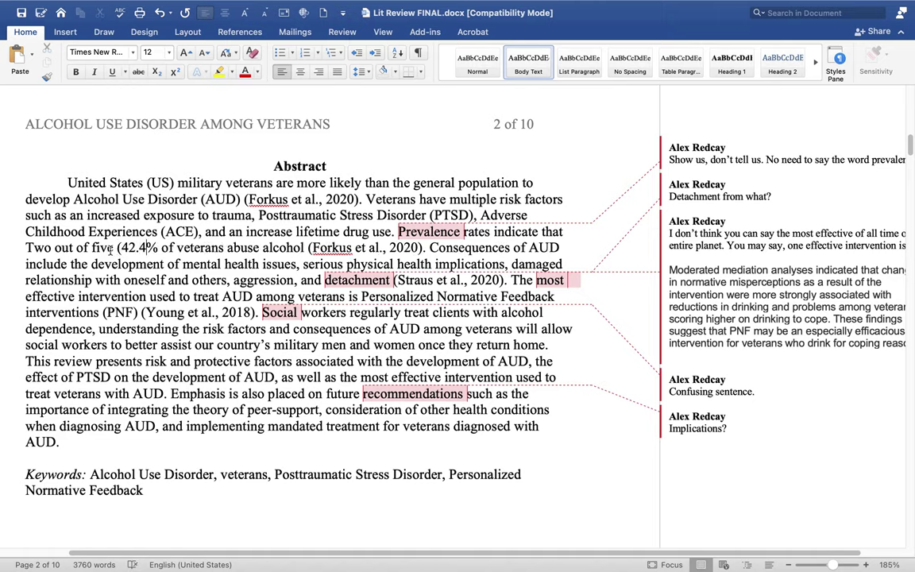
type(")")
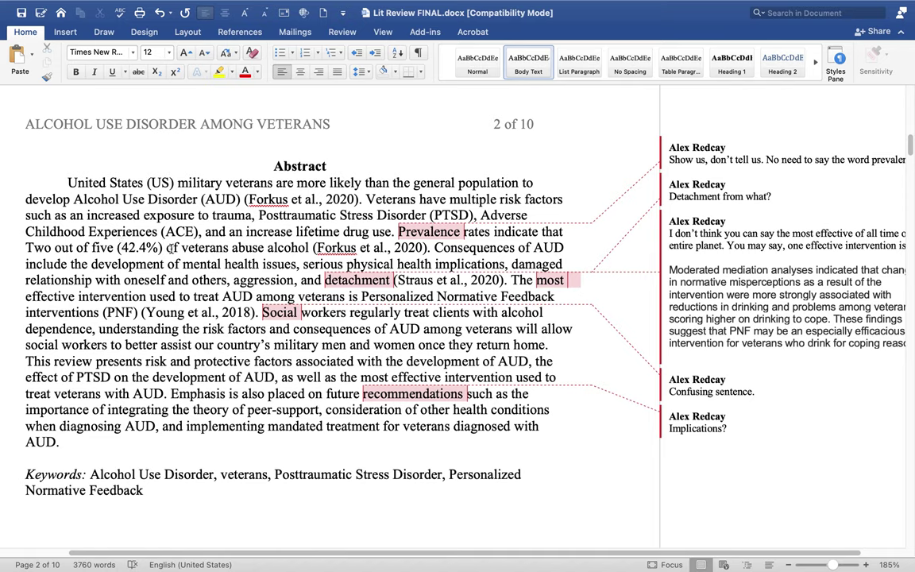
key("Delete")
key("Delete")
key("Delete")
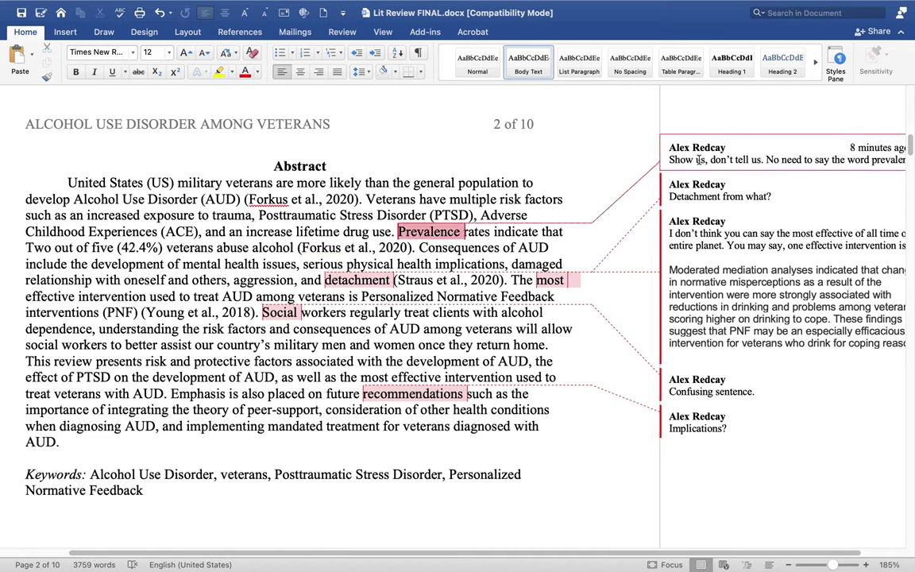
Step: Delete the comment on "Prevalence" and remove "Prevalence rates indicate that" so the sentence starts with "Two out of five."
right_click(729, 159)
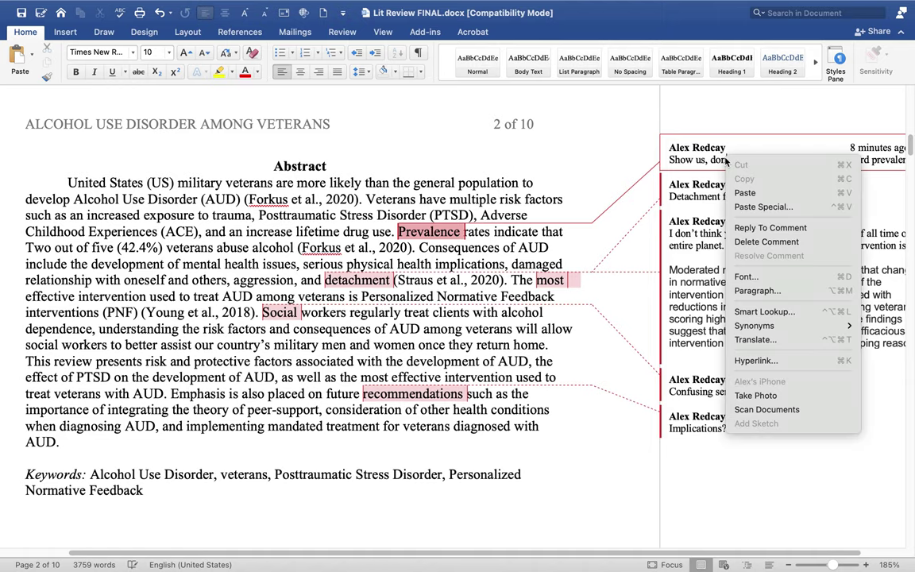
left_click(765, 242)
left_click_drag(400, 232, 553, 230)
key("BackSpace")
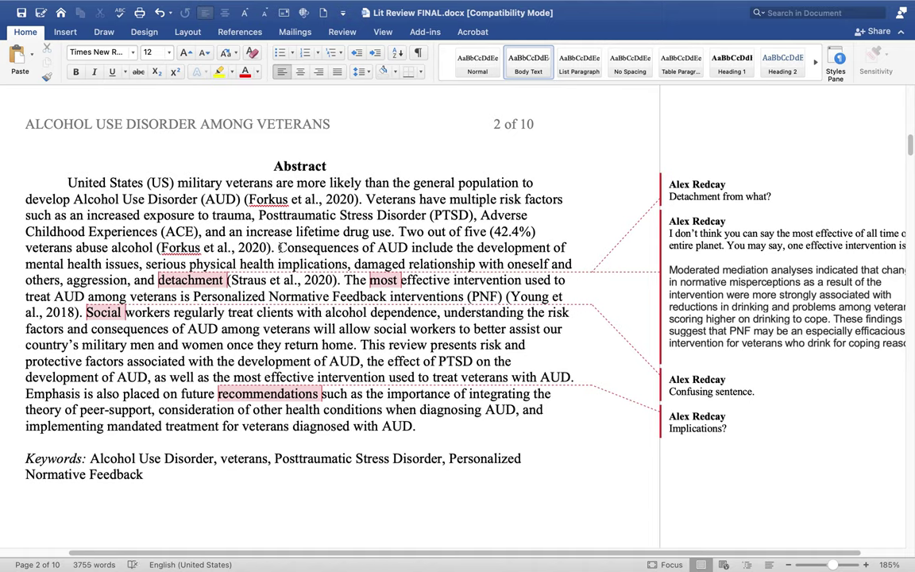
Step: Check the sentence on the consequences of AUD and delete the "Detachment from what?" comment
left_click(278, 247)
left_click_drag(280, 247, 226, 280)
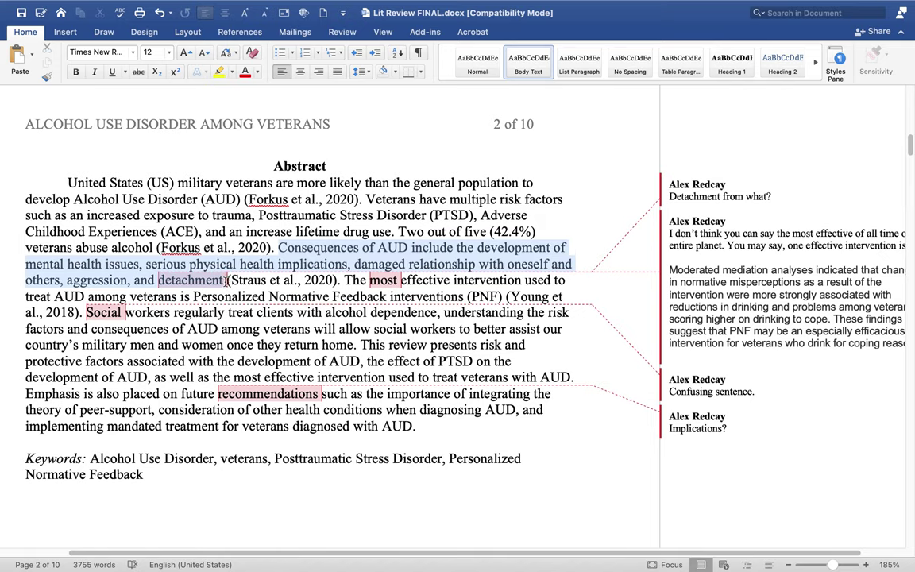
left_click_drag(226, 280, 226, 279)
left_click(205, 280)
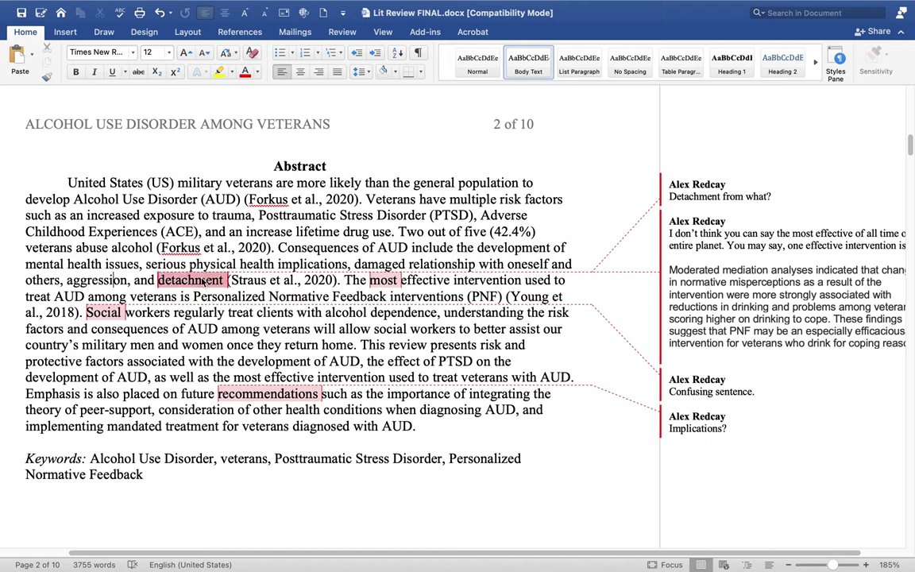
left_click(751, 193)
right_click(751, 193)
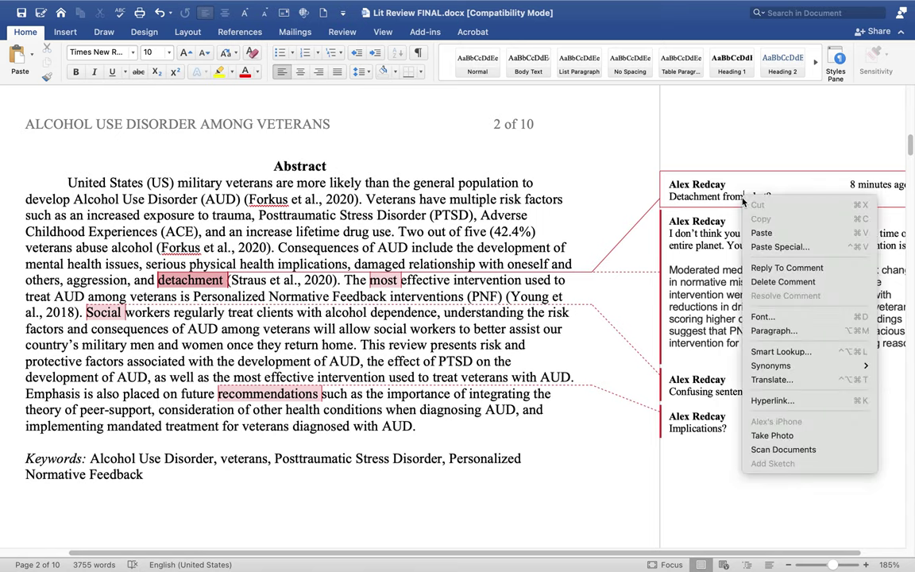
left_click(767, 284)
Step: Remove "and detachment" from the list of consequences and insert "and" before "aggression" so the list ends there
double_click(176, 281)
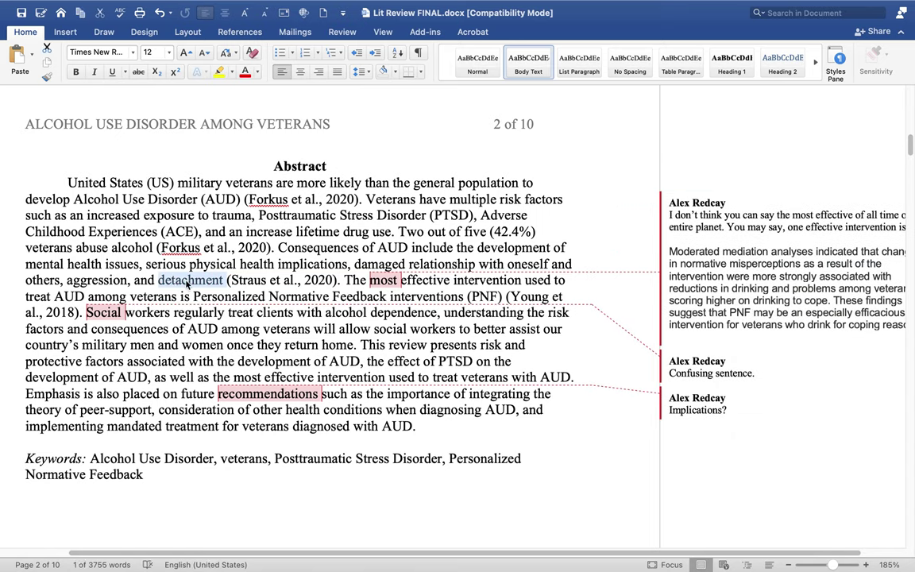
left_click(187, 282)
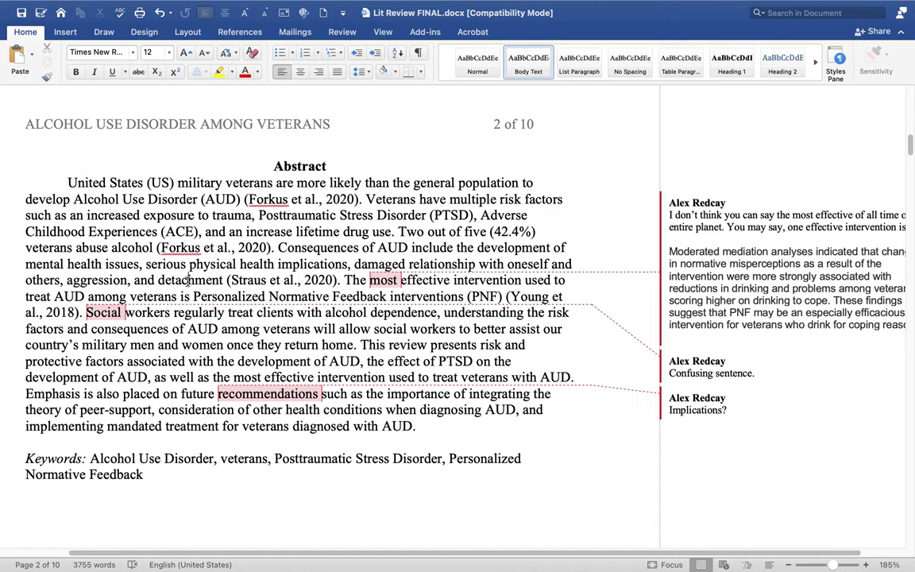
double_click(189, 279)
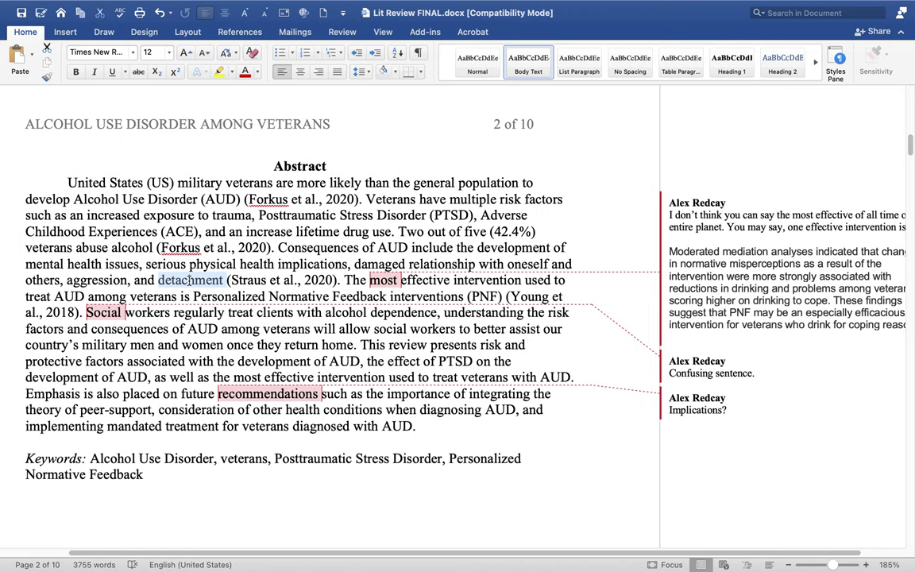
key("BackSpace")
key("BackSpace")
key("BackSpace")
key("BackSpace")
key("BackSpace")
key("BackSpace")
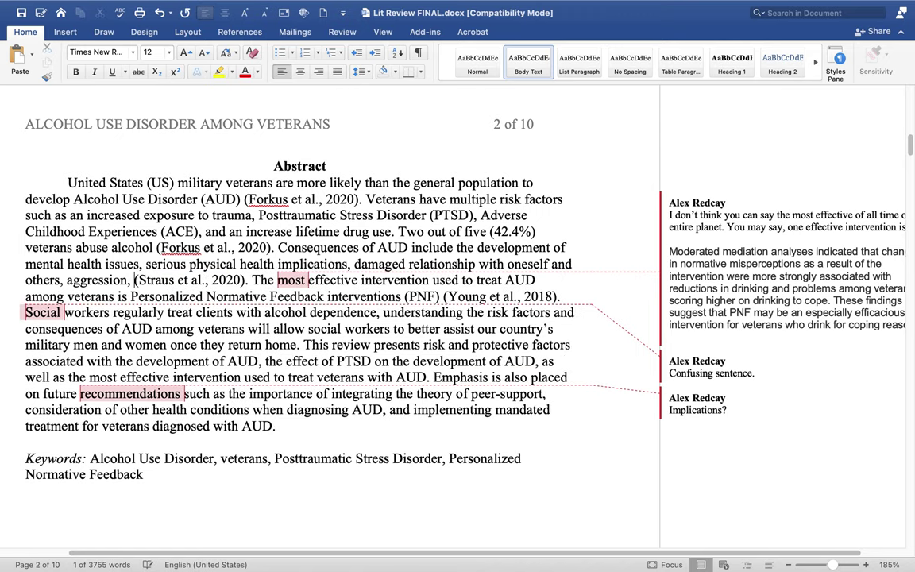
left_click(67, 279)
type("and")
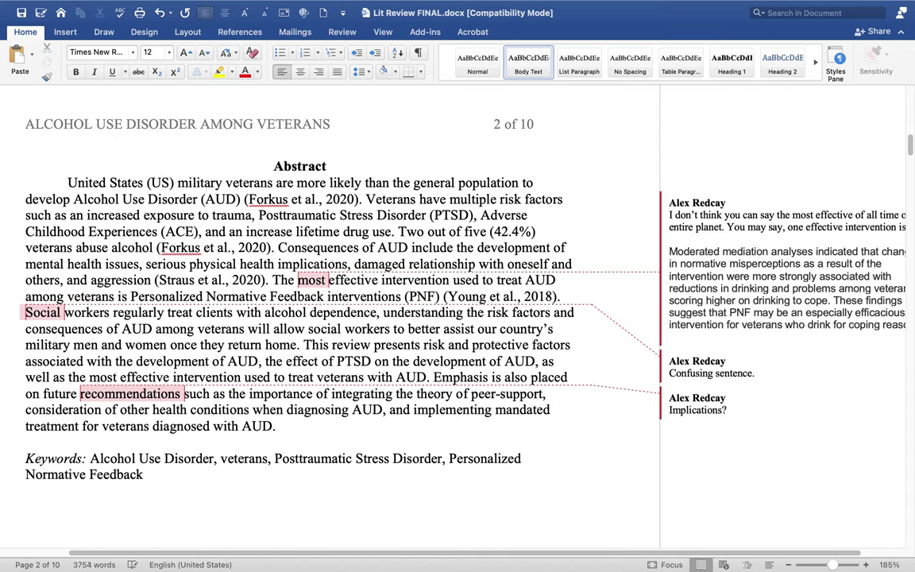
Step: Examine the "most effective intervention" sentence against its comment and the study findings on PNF quoted there
left_click(315, 280)
left_click_drag(283, 281, 385, 295)
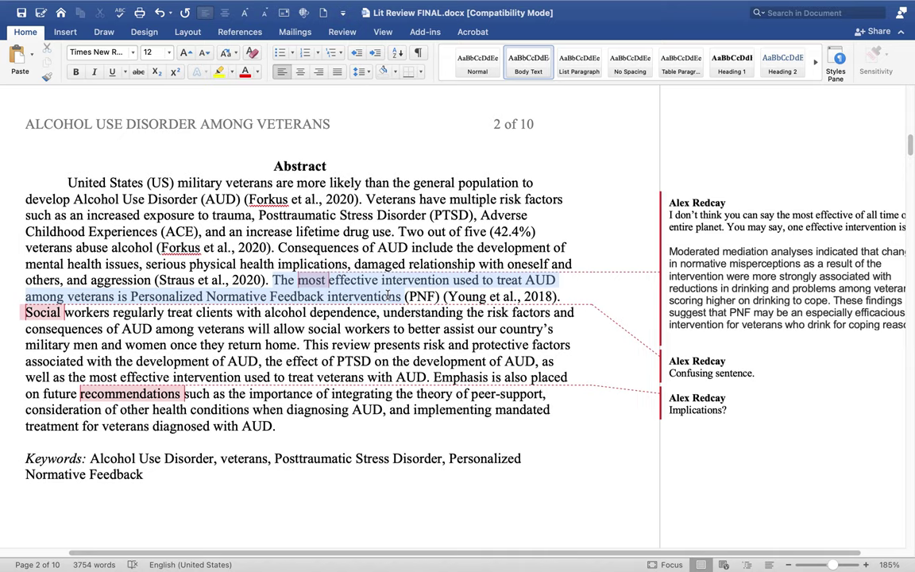
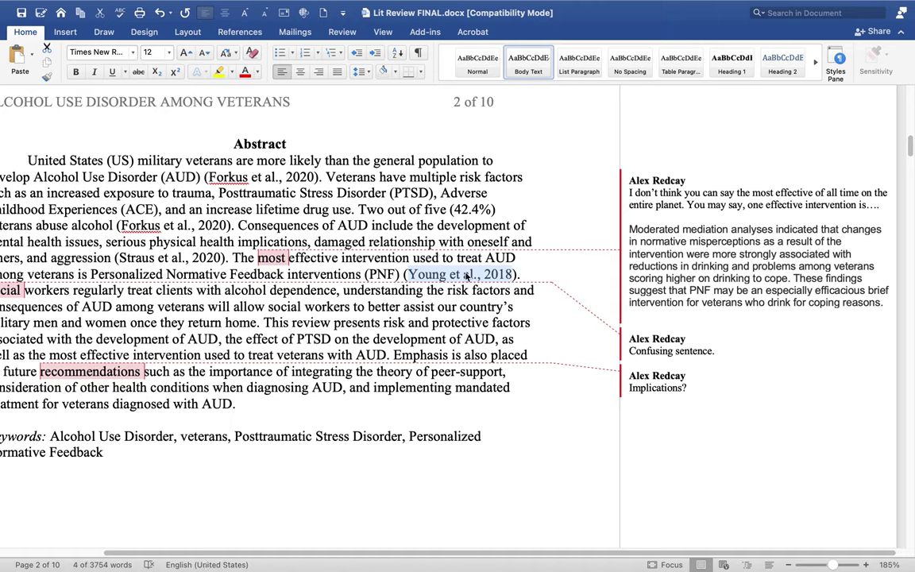
left_click(644, 242)
left_click_drag(630, 230, 791, 271)
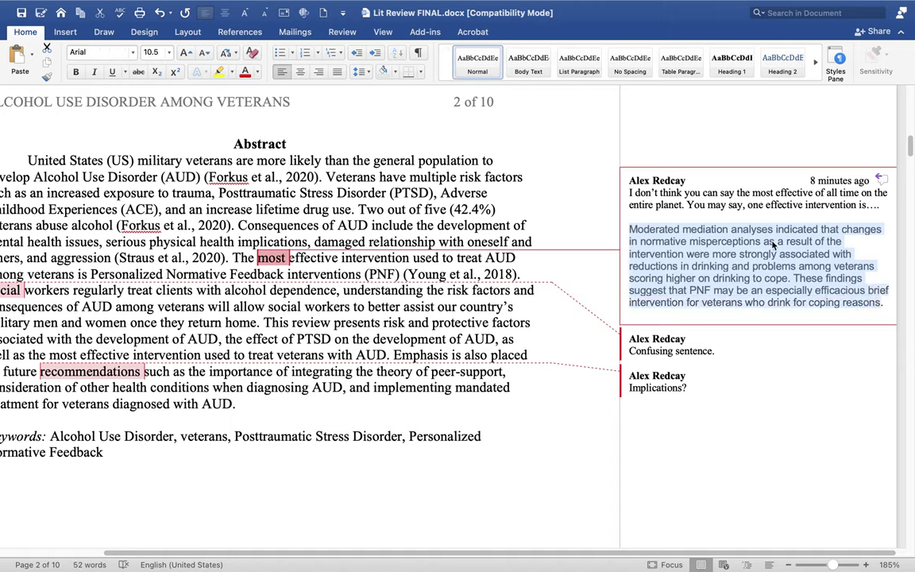
left_click(671, 225)
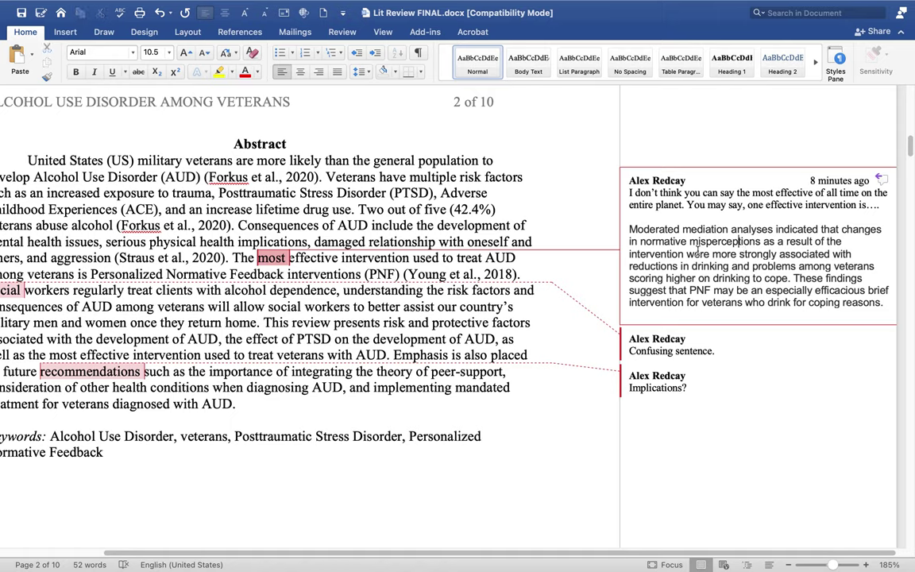
left_click_drag(660, 254, 712, 254)
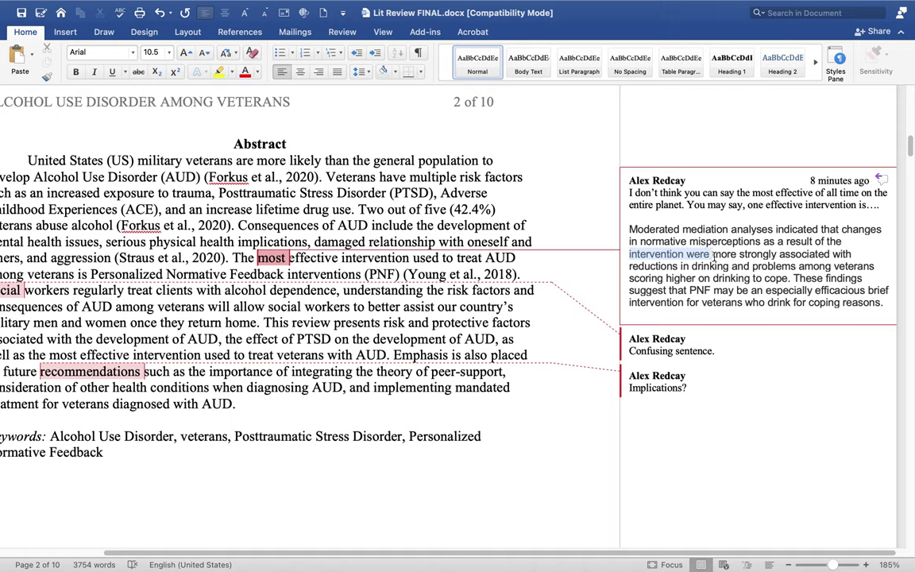
left_click_drag(713, 256, 724, 265)
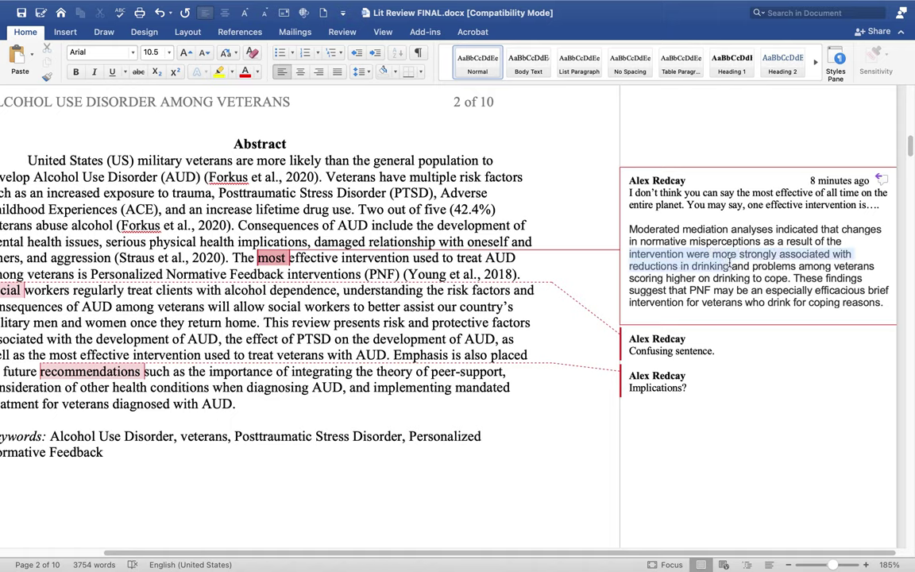
left_click_drag(730, 266, 767, 270)
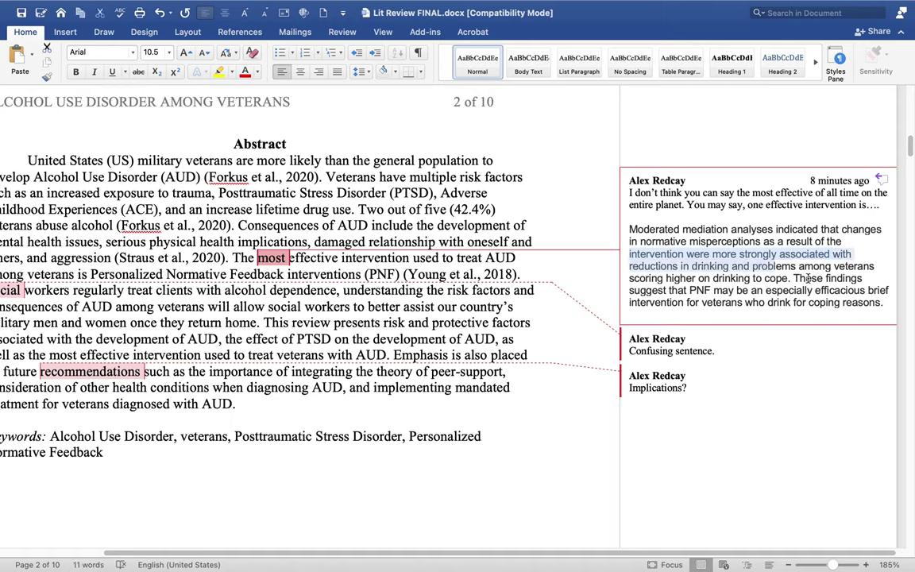
left_click(795, 278)
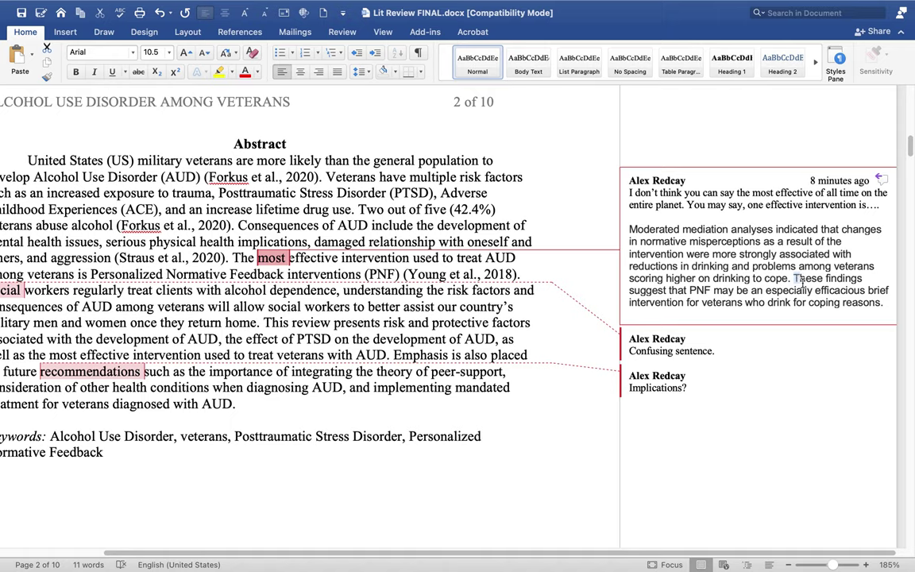
left_click_drag(800, 280, 808, 291)
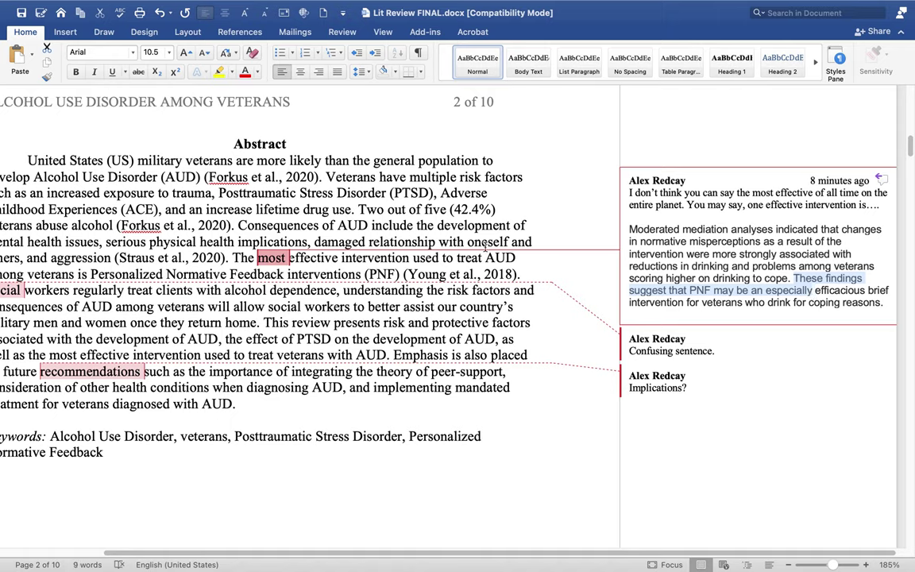
Step: Copy "Personalized Normative Feedback interventions (PNF)" to the start of its sentence, ahead of "The most effective intervention."
scroll(280, 235, "left", 2)
scroll(308, 260, "left", 4)
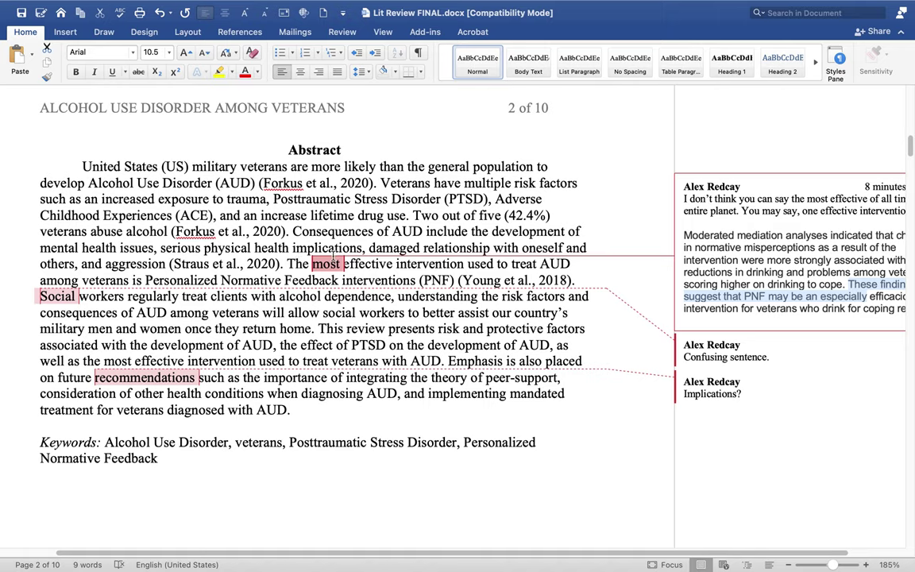
left_click(382, 265)
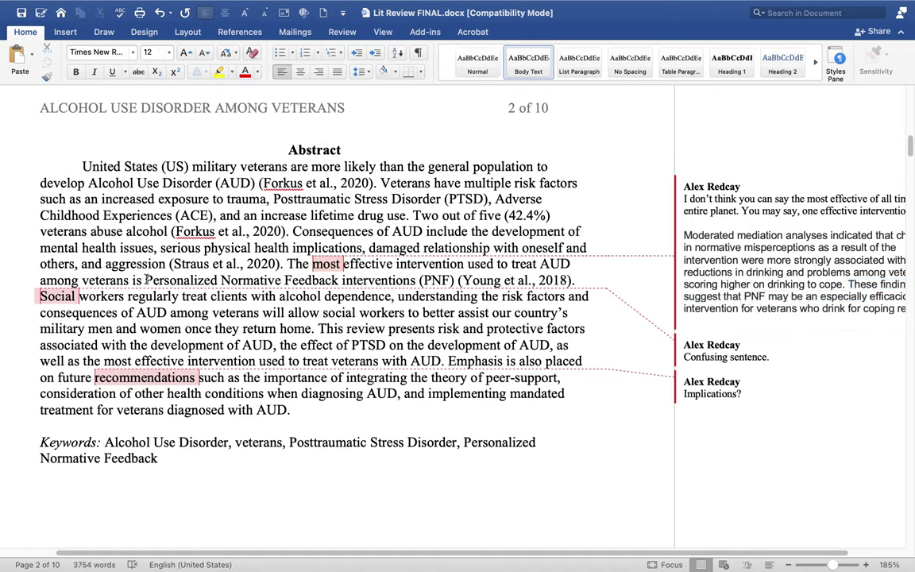
left_click_drag(146, 279, 458, 283)
key("super+c")
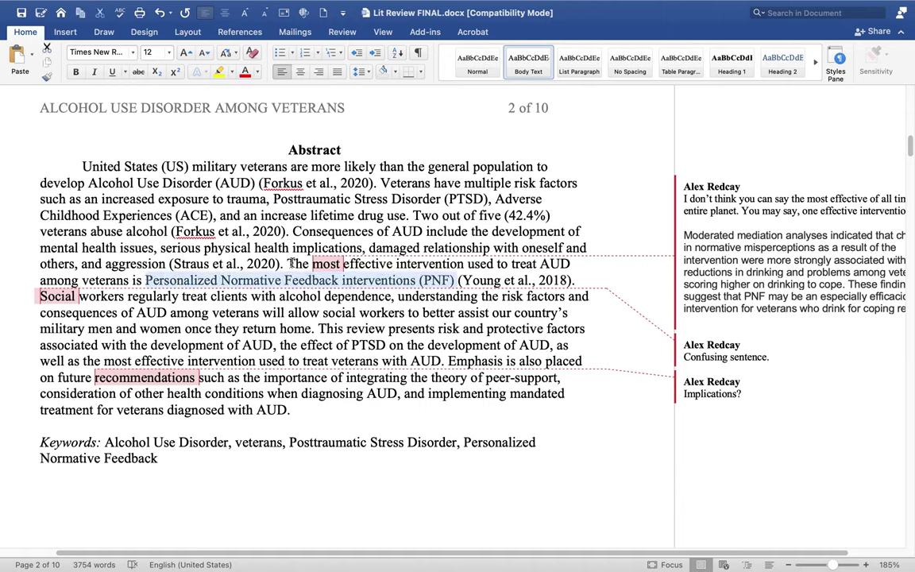
left_click(288, 263)
key("super+v")
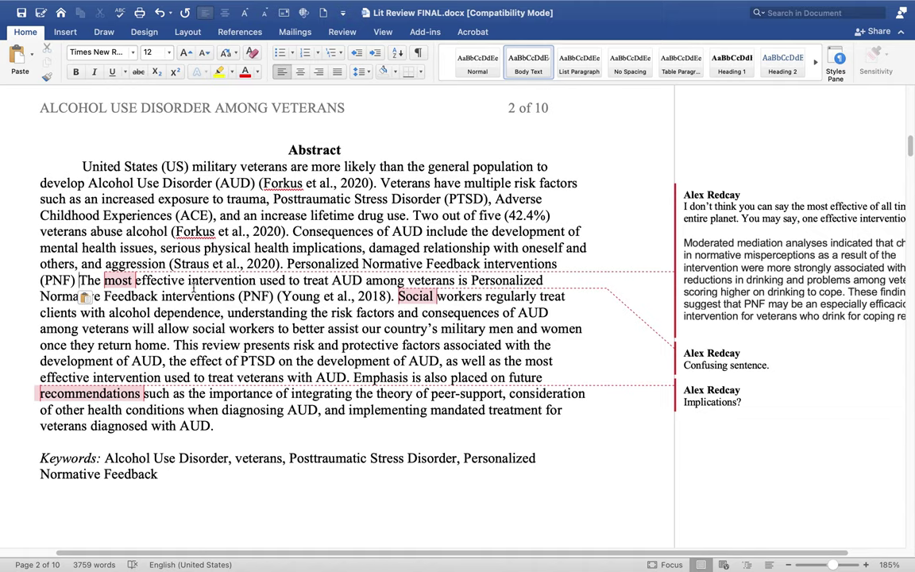
Step: Replace "The most" after "(PNF)" with "is one" and make the preceding "interventions" singular
double_click(89, 280)
type("are one")
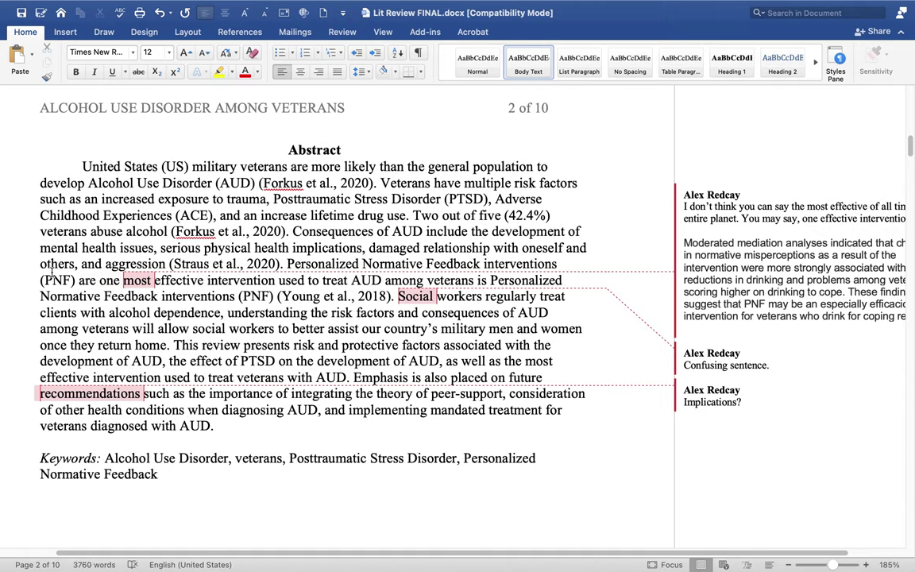
double_click(87, 280)
type("is")
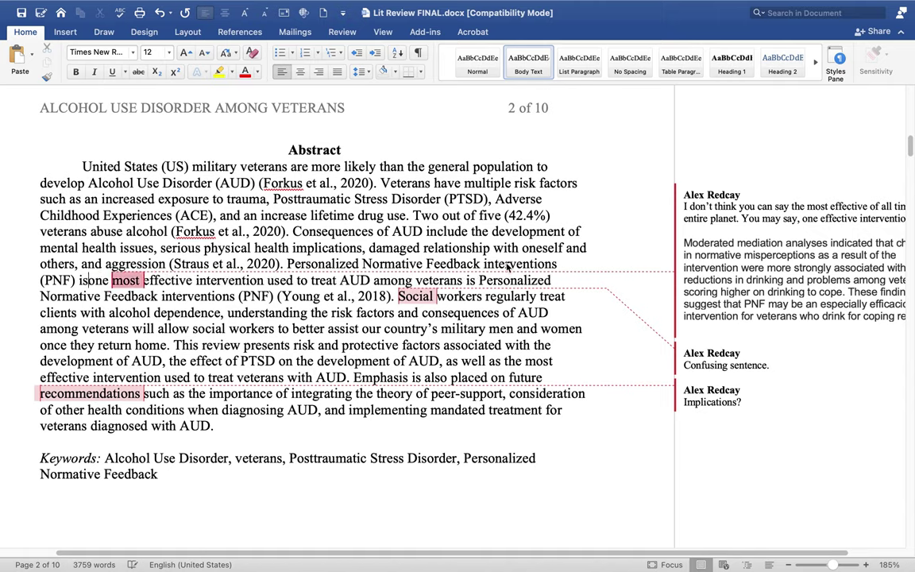
key("BackSpace")
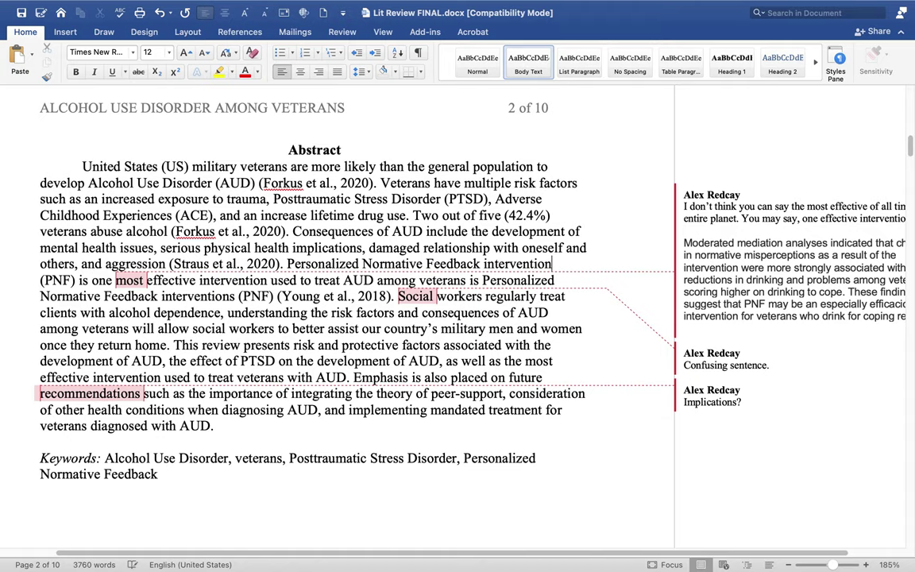
double_click(127, 280)
key("BackSpace")
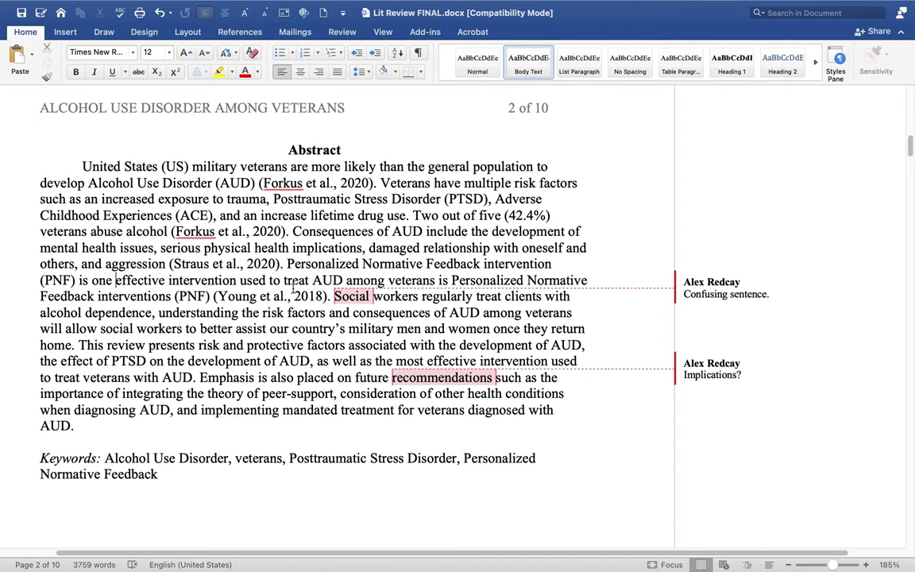
Step: Replace "treat AUD" with "reduce alcohol consumption" in the sentence on the PNF intervention
double_click(295, 280)
type("reduce alco")
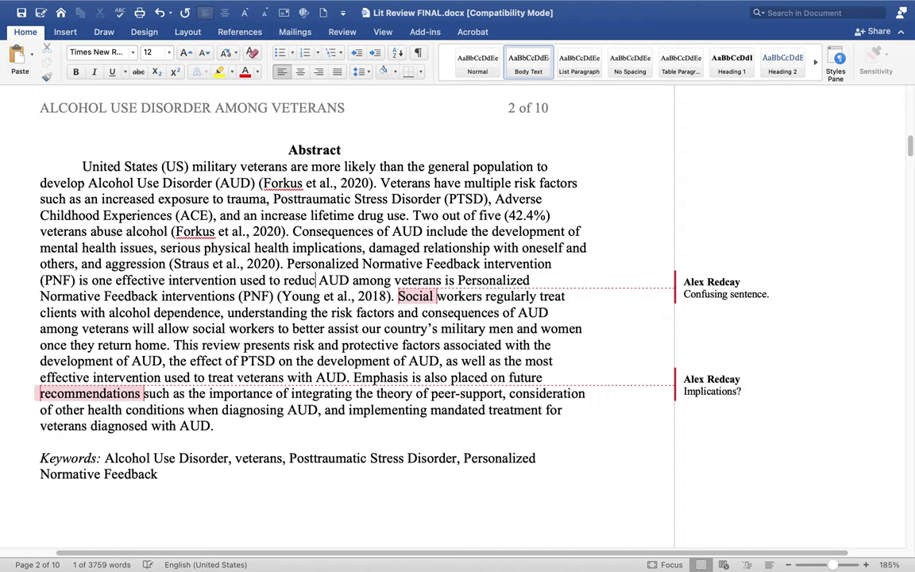
type("hol consumpti")
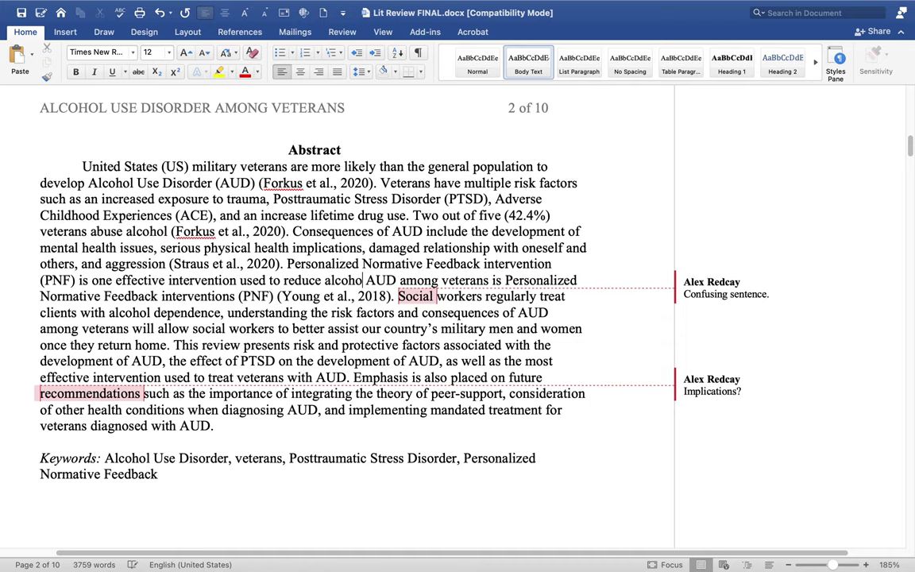
type("on")
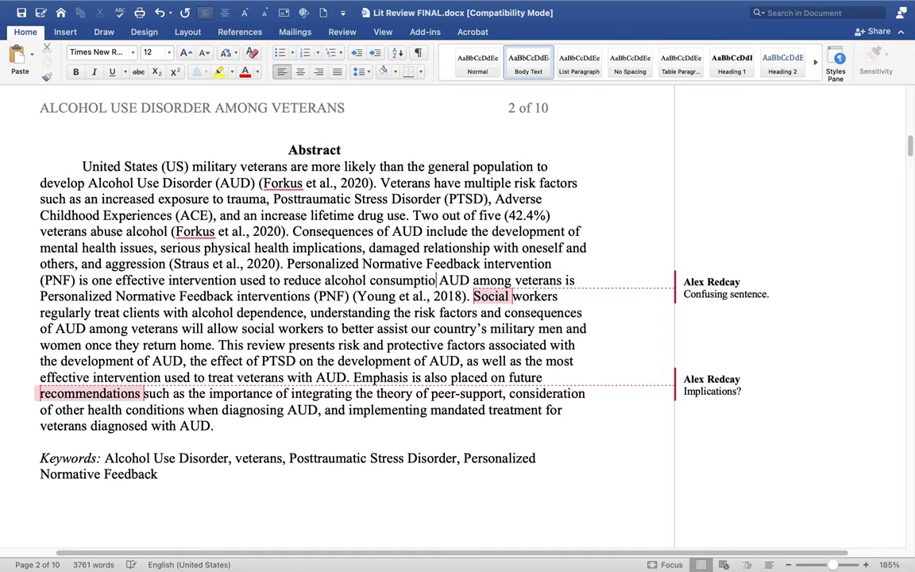
double_click(463, 279)
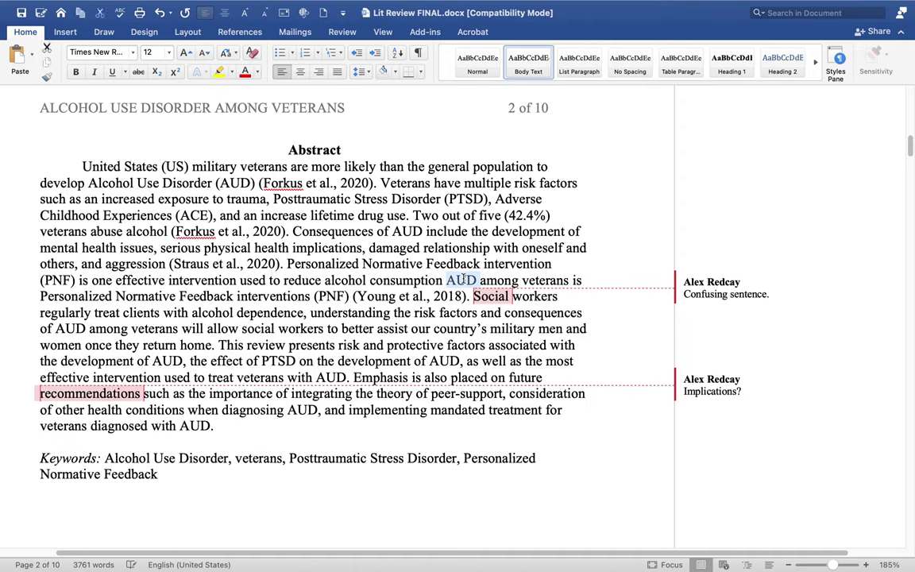
key("BackSpace")
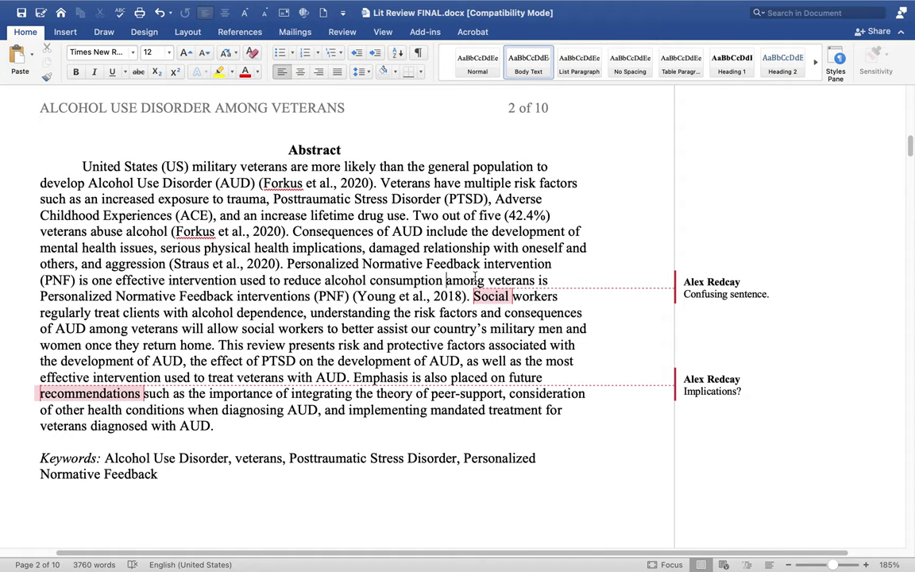
Step: Delete the repeated "is Personalized Normative Feedback interventions (PNF)" before the Young et al. citation and the word "intervention" before the first "(PNF)"
left_click_drag(40, 292, 348, 295)
key("BackSpace")
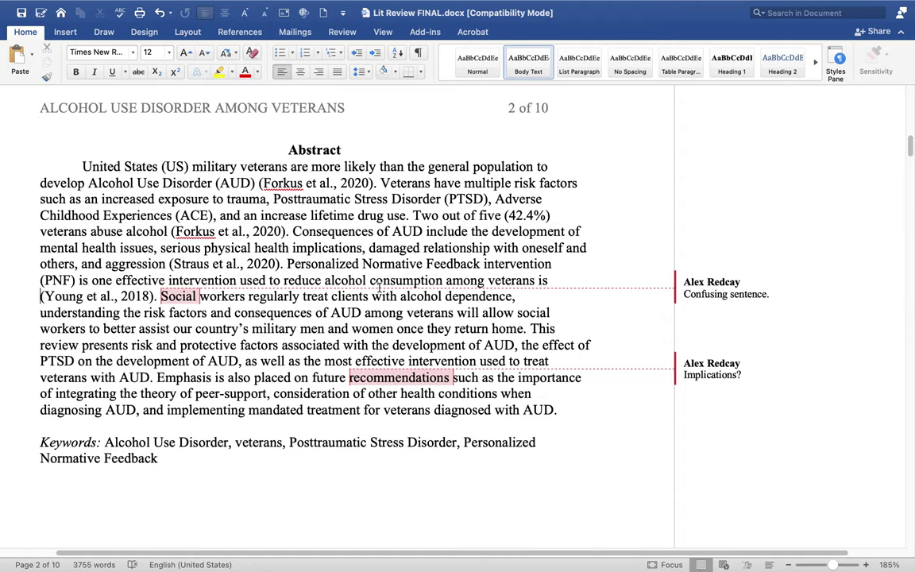
double_click(542, 280)
key("BackSpace")
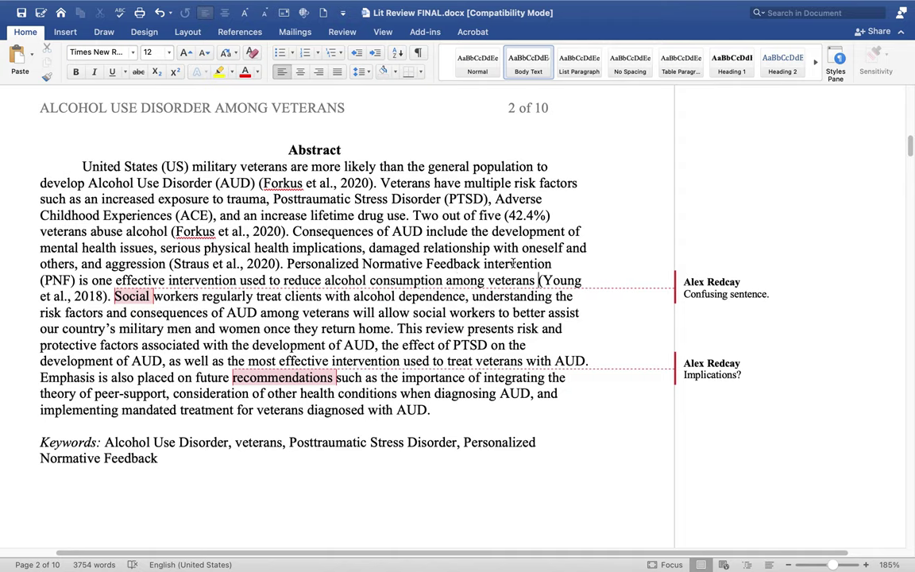
double_click(513, 263)
key("BackSpace")
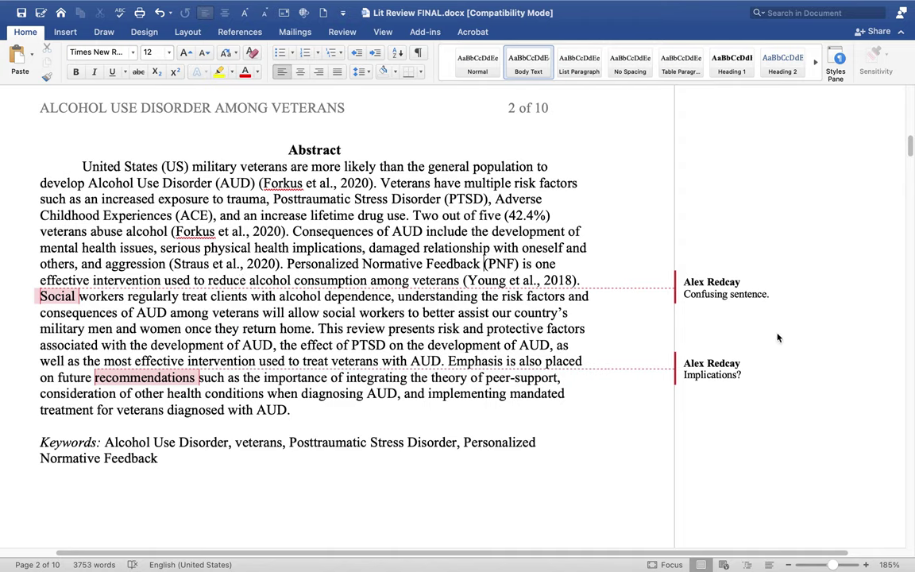
Step: Examine the social workers sentence marked as confusing and the following sentence on what the review presents
left_click_drag(40, 295, 315, 328)
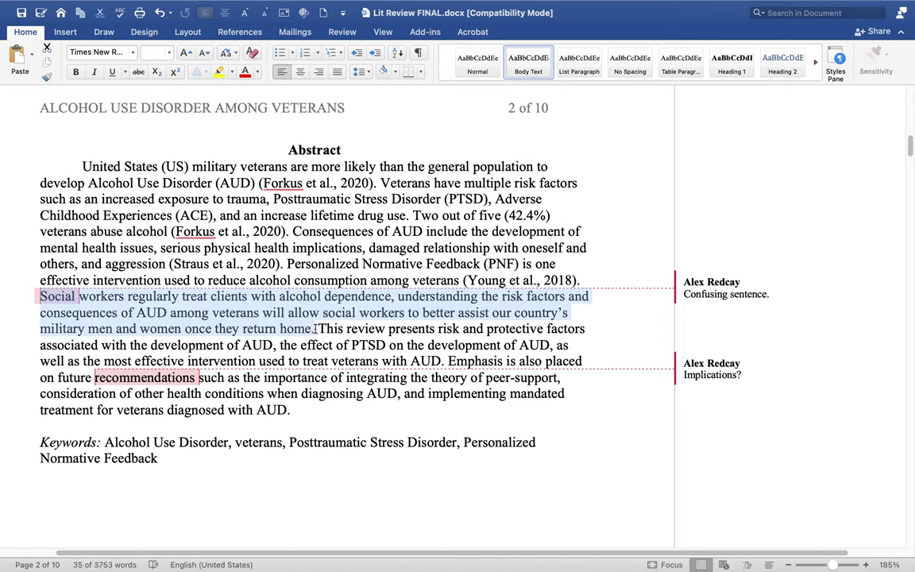
left_click(125, 311)
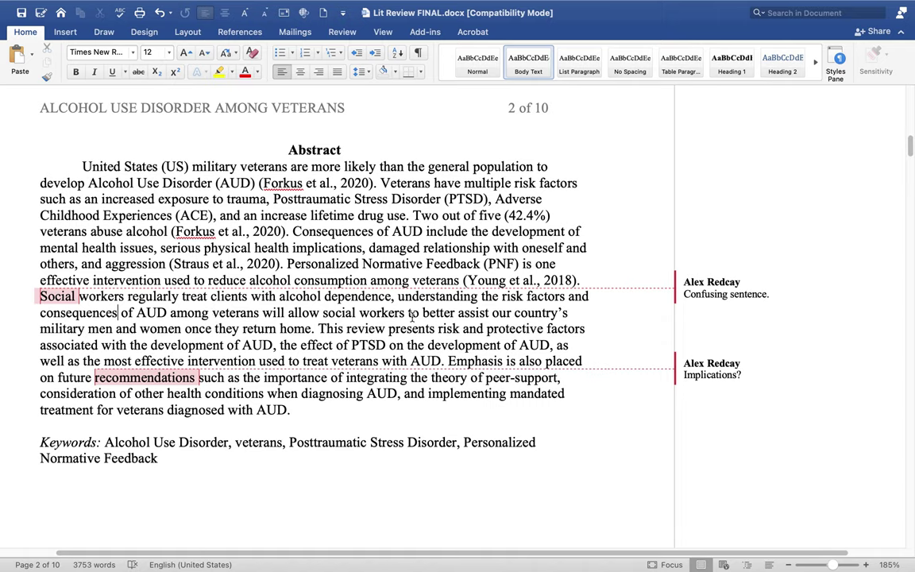
left_click_drag(315, 329, 49, 298)
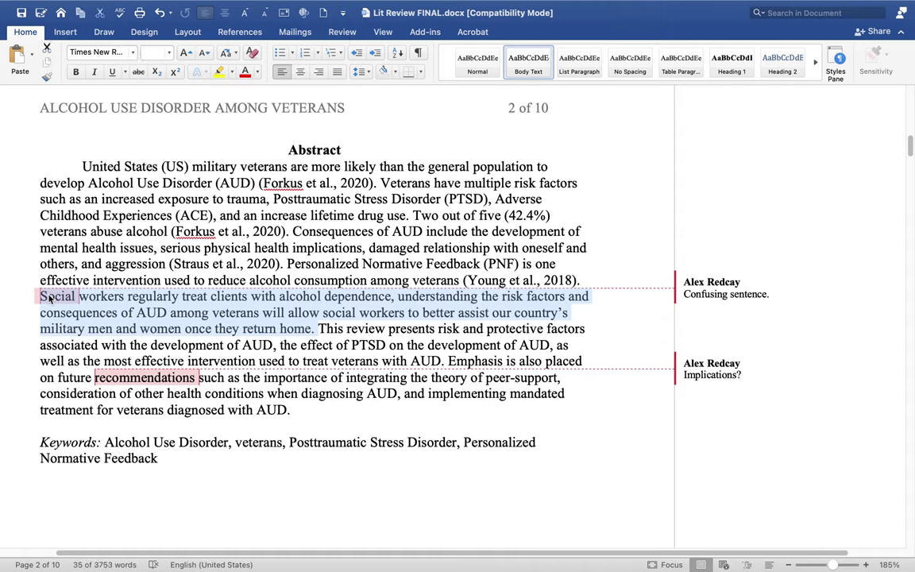
left_click(300, 311)
left_click_drag(330, 328, 422, 342)
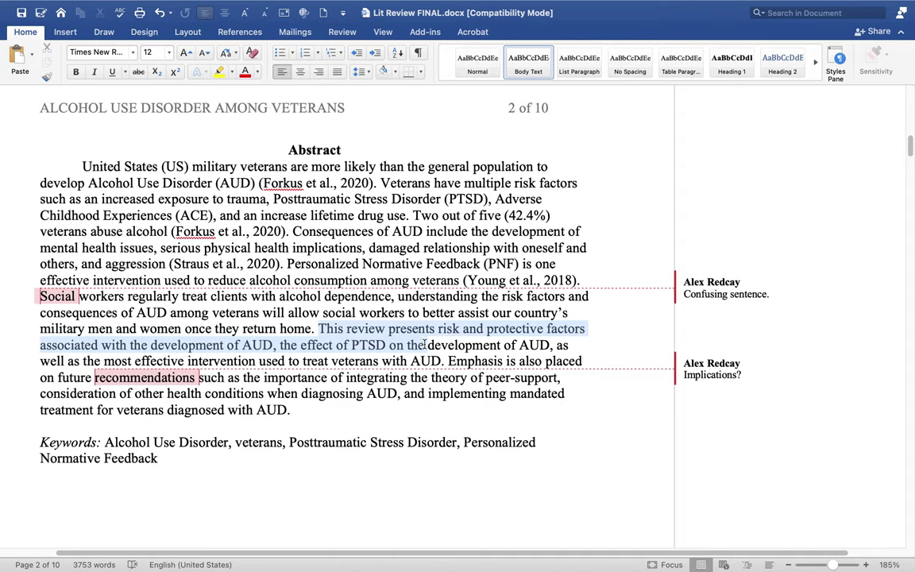
left_click_drag(427, 344, 540, 346)
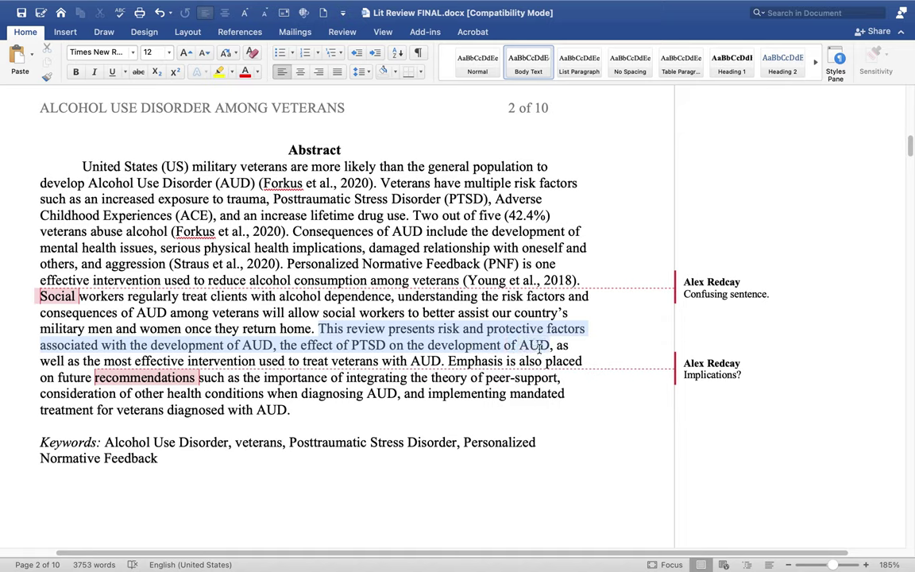
left_click_drag(540, 349, 441, 361)
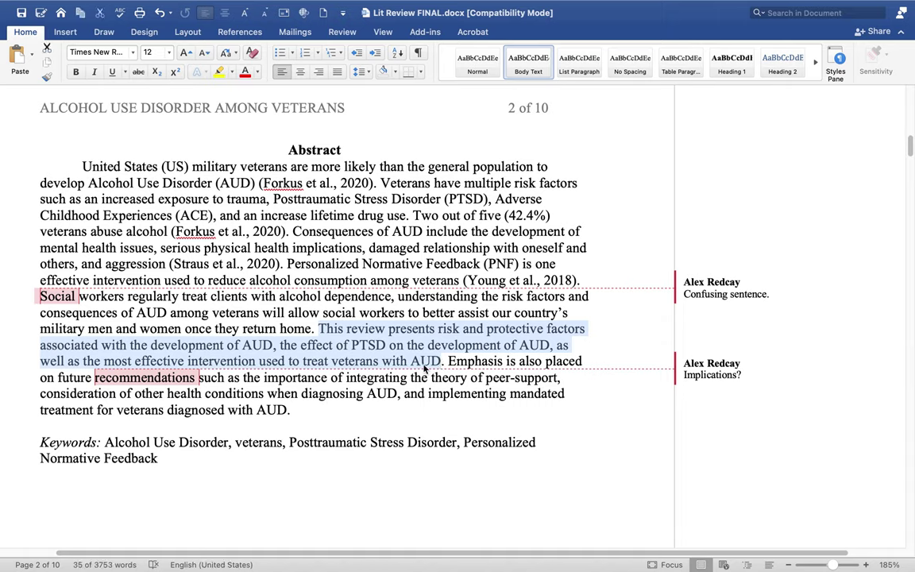
left_click(425, 367)
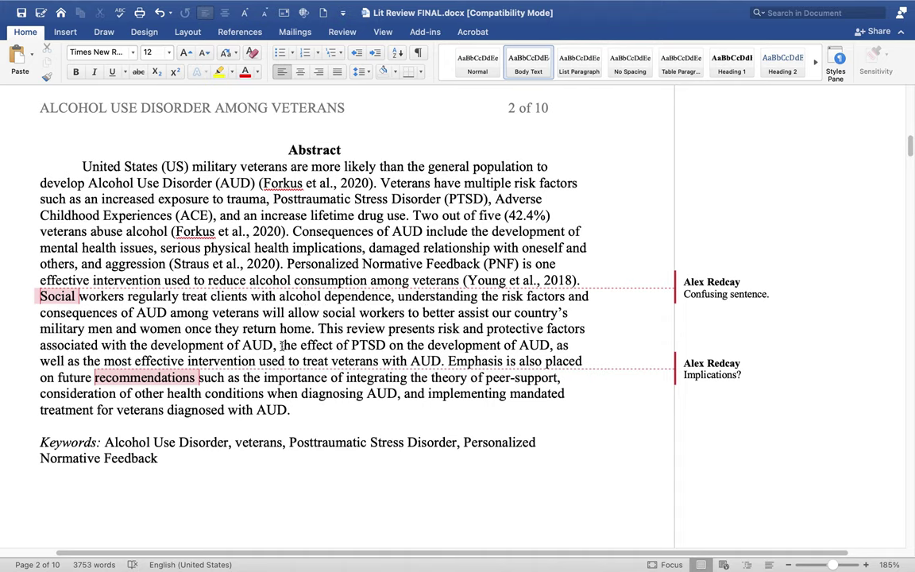
Step: Replace "most" with "one" before "effective intervention used to treat veterans with AUD" and reread the "This review presents" sentence
double_click(115, 362)
type("one")
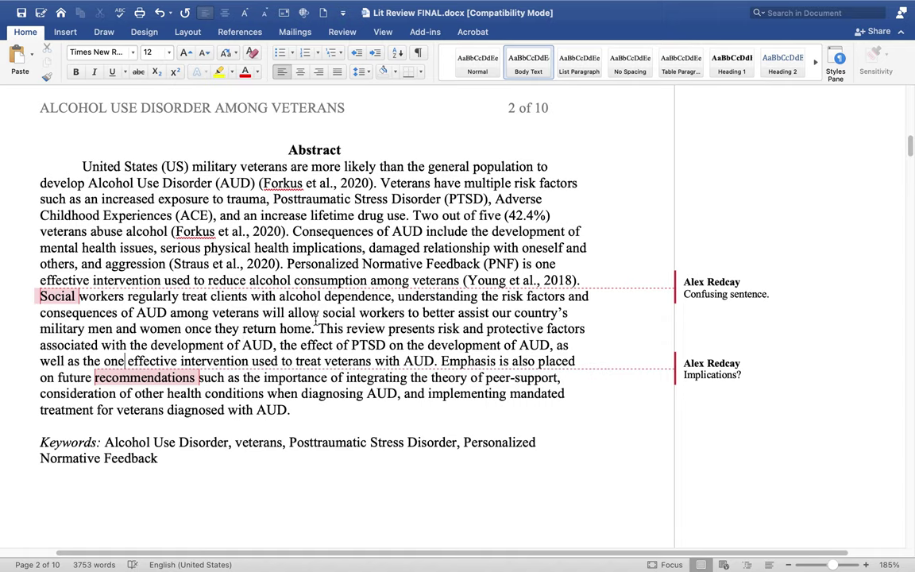
left_click_drag(337, 328, 432, 362)
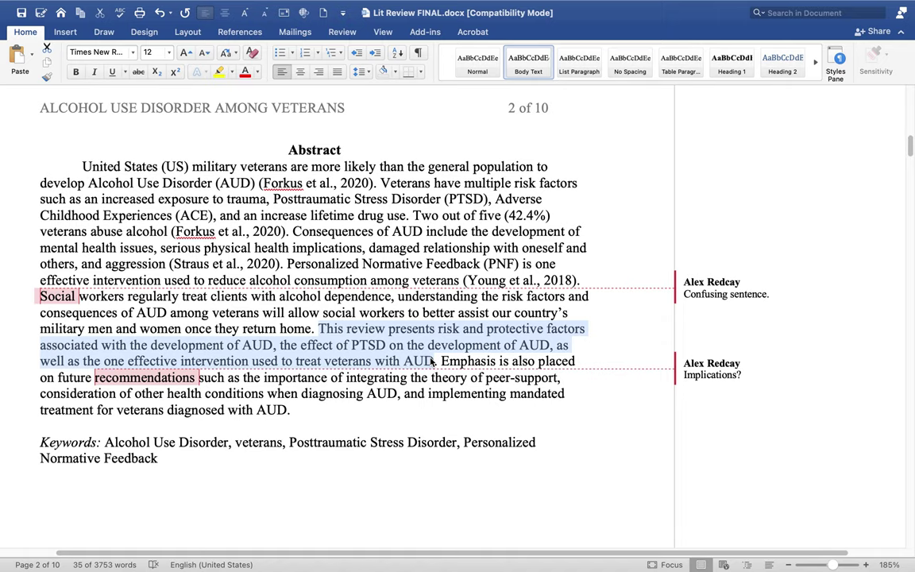
left_click(441, 361)
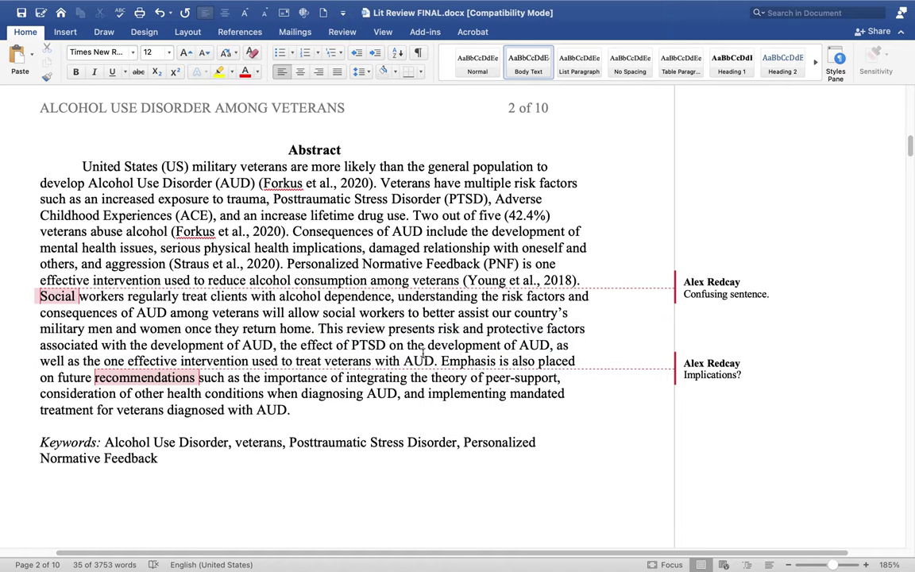
Step: Examine the abstract's closing sentence on future recommendations against the "Implications?" comment
left_click_drag(439, 362, 291, 408)
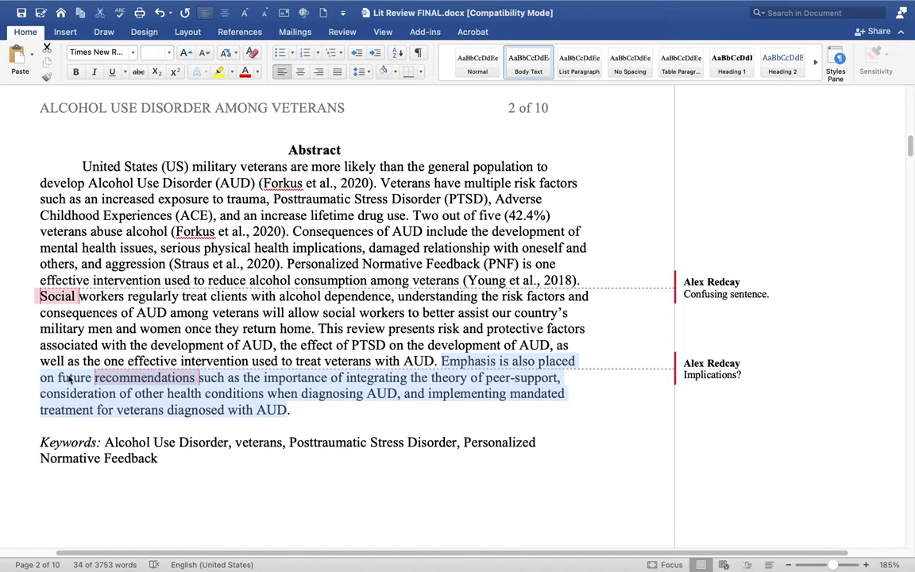
left_click(168, 378)
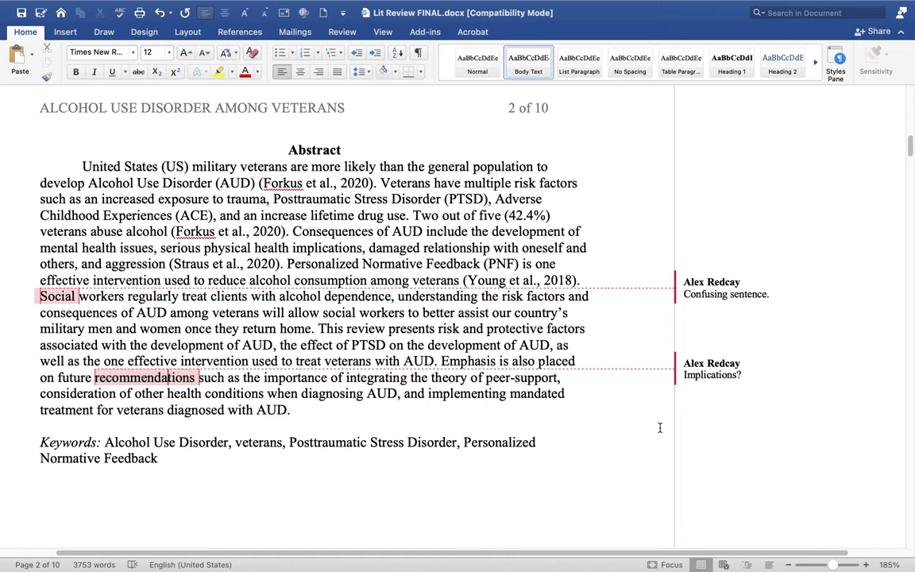